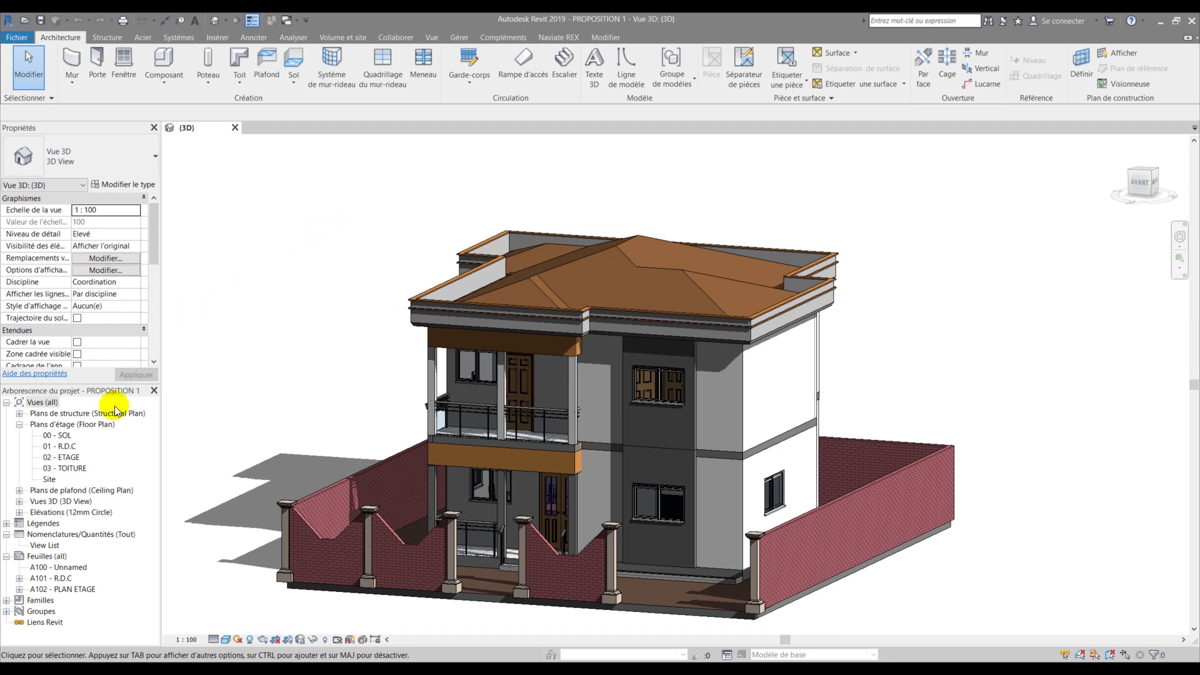
- Open the 01 - R.D.C floor plan and the 02 - ETAGE floor plan to view their layouts
double_click(67, 447)
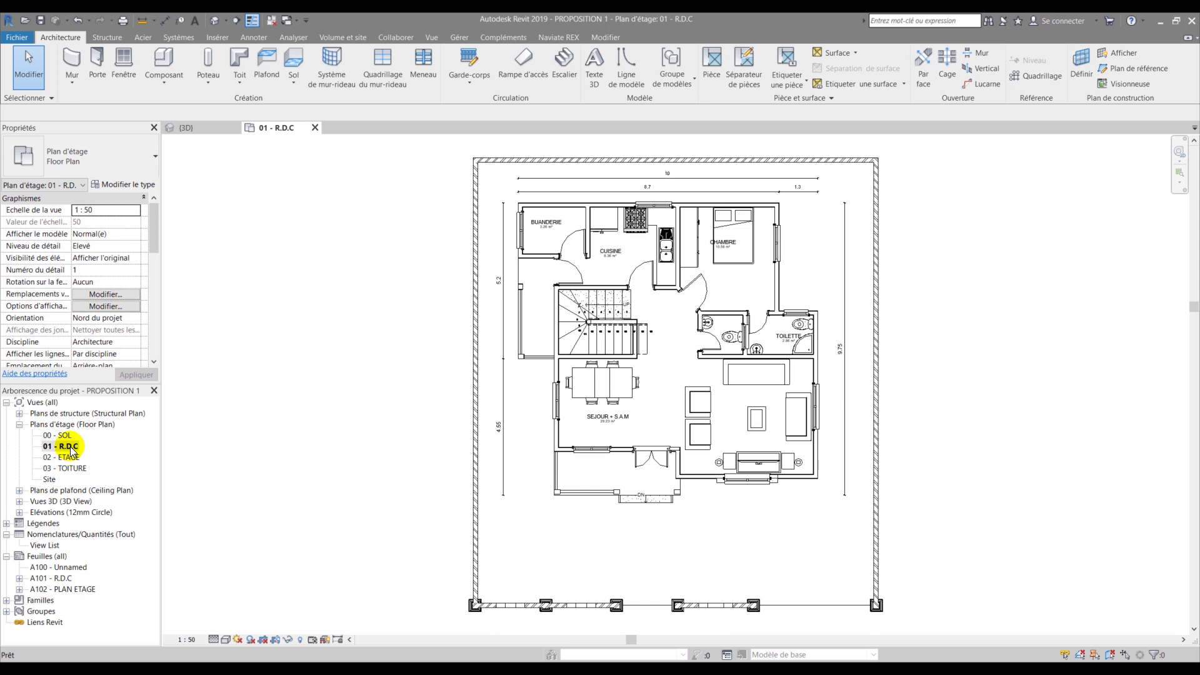
double_click(66, 458)
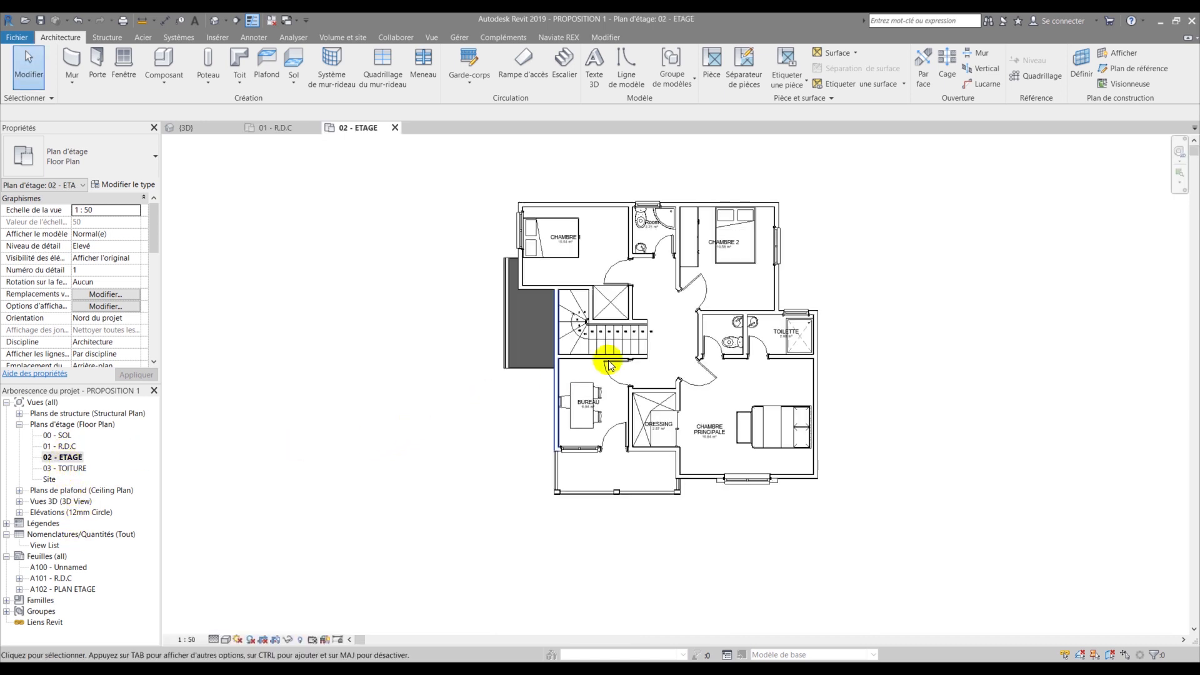
scroll(597, 265, up, 4)
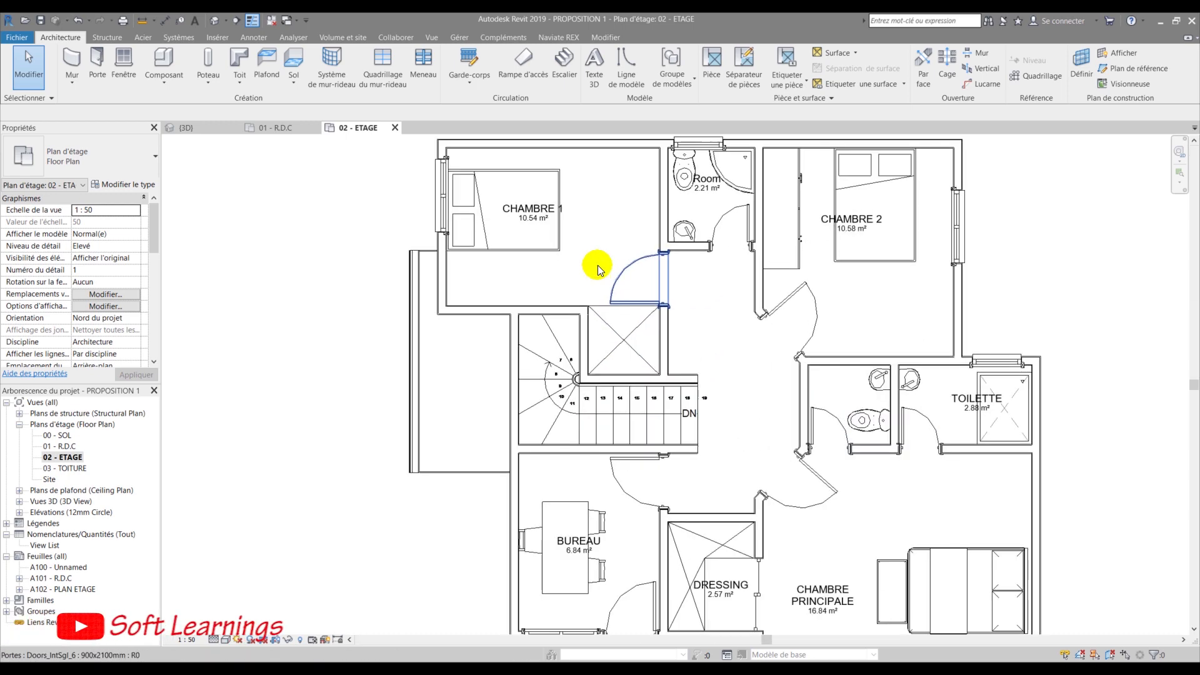
scroll(524, 310, down, 2)
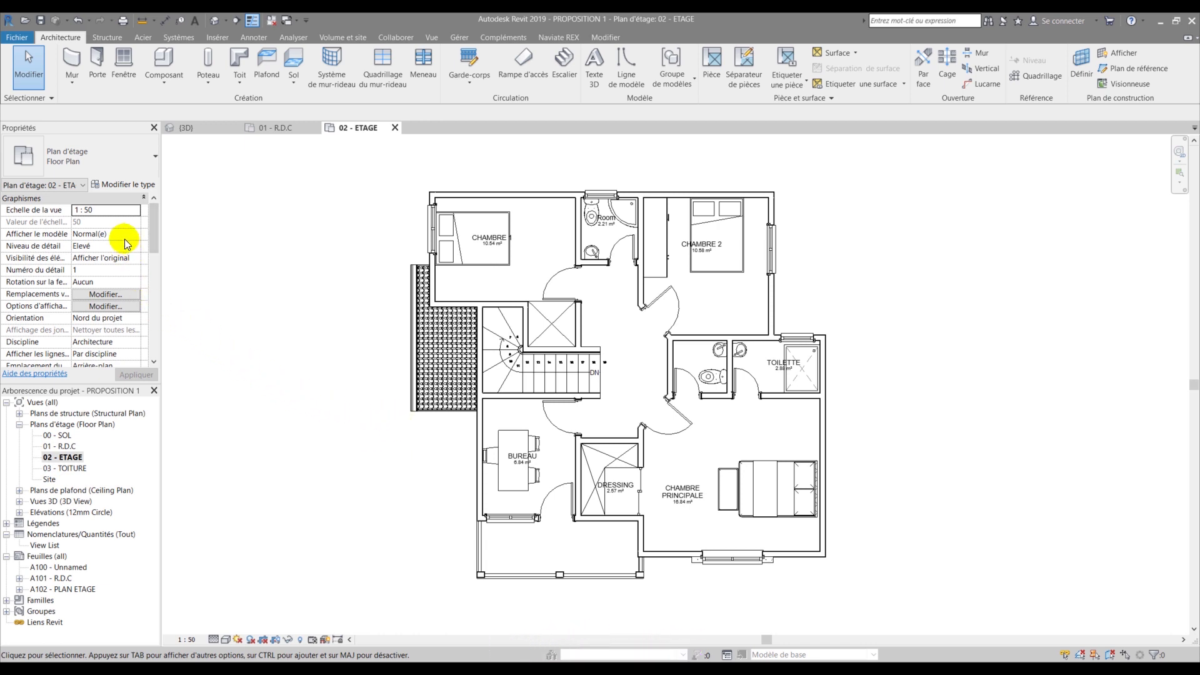
- Set the base level of the 02 - ETAGE plan's underlay to 01 - R.D.C
scroll(113, 302, down, 5)
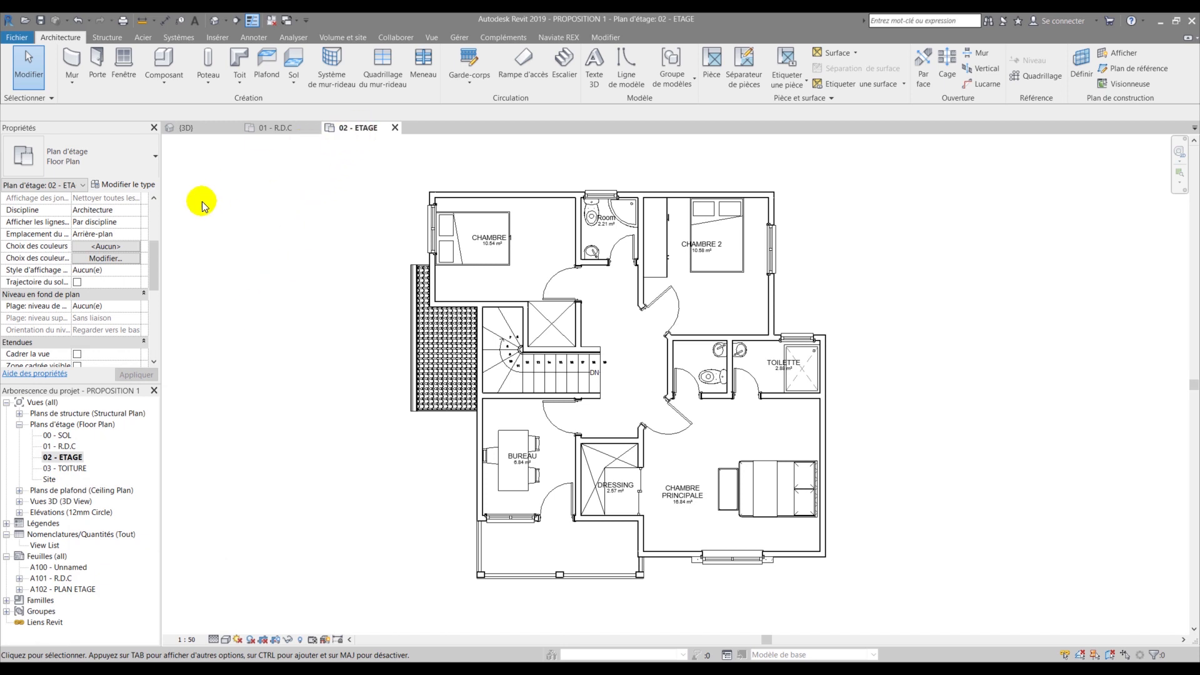
click(137, 309)
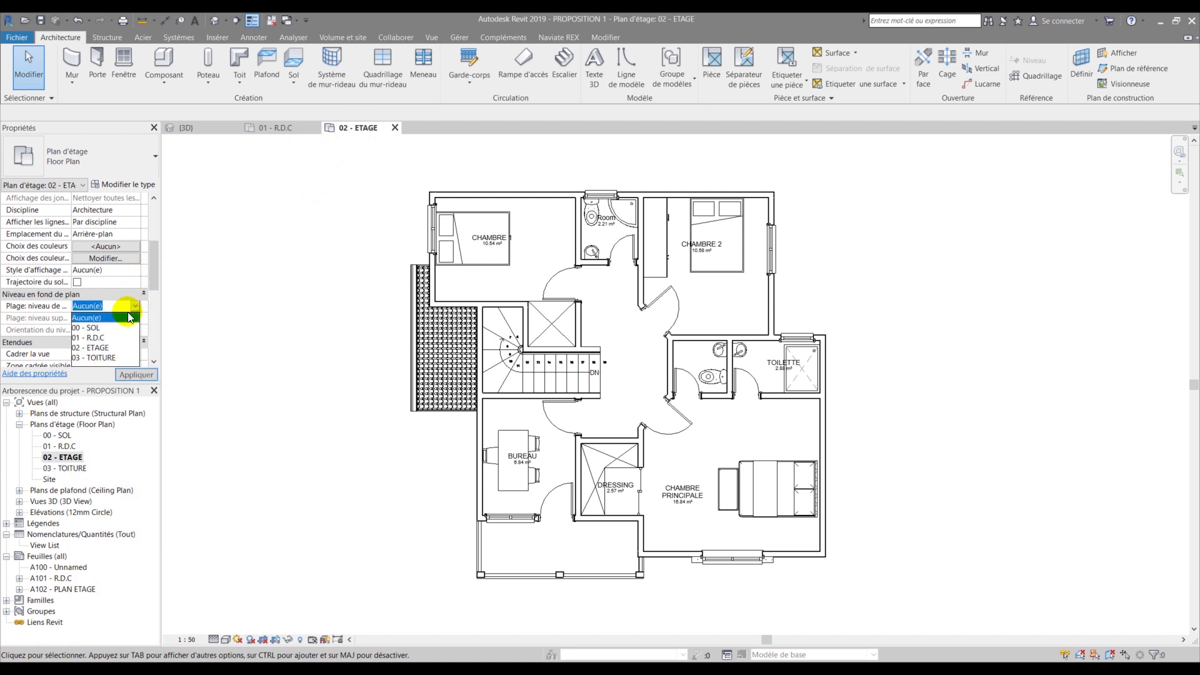
click(100, 336)
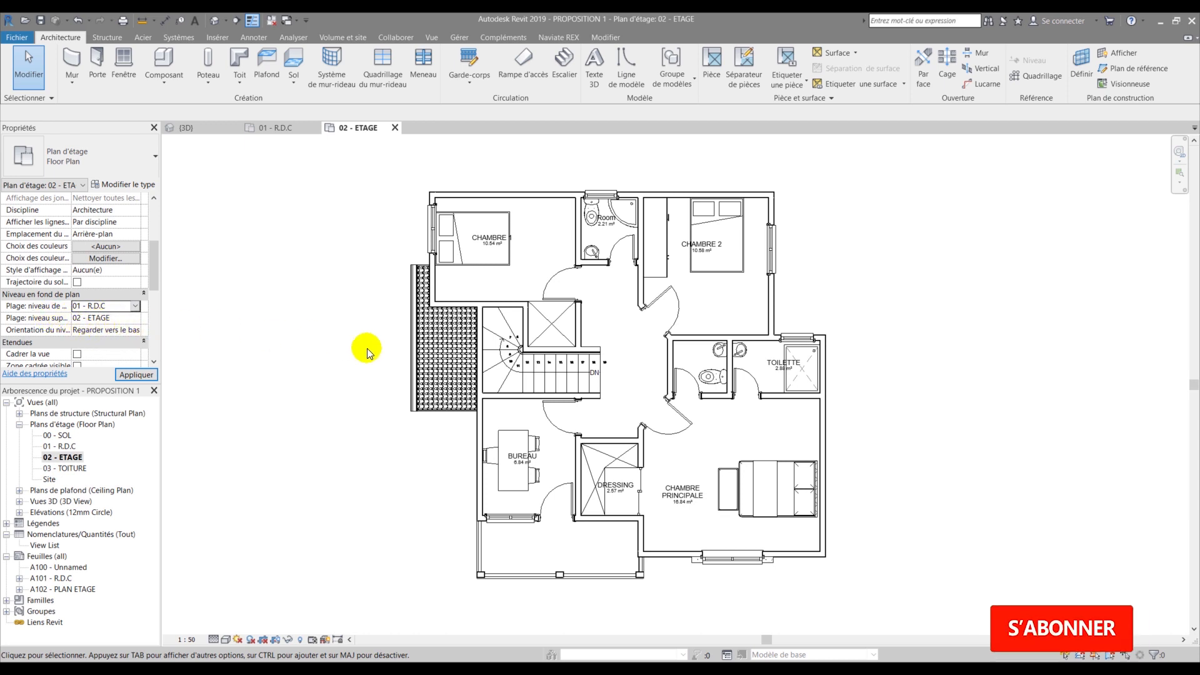
mouse_move(397, 358)
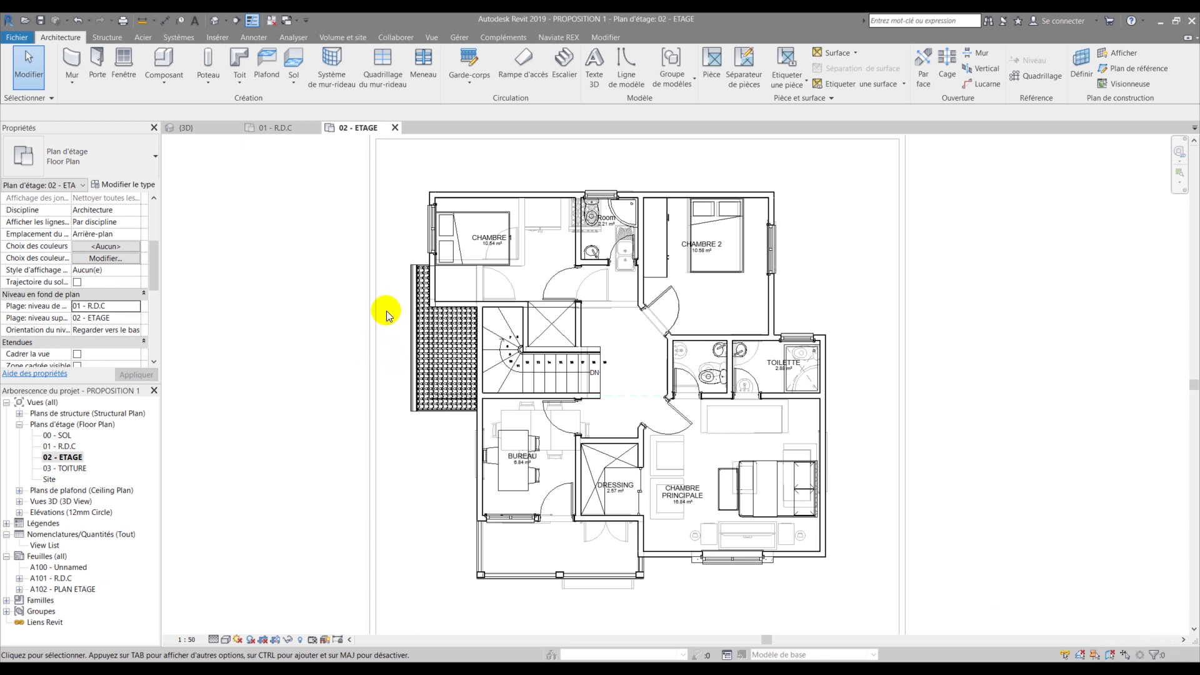
scroll(386, 314, down, 1)
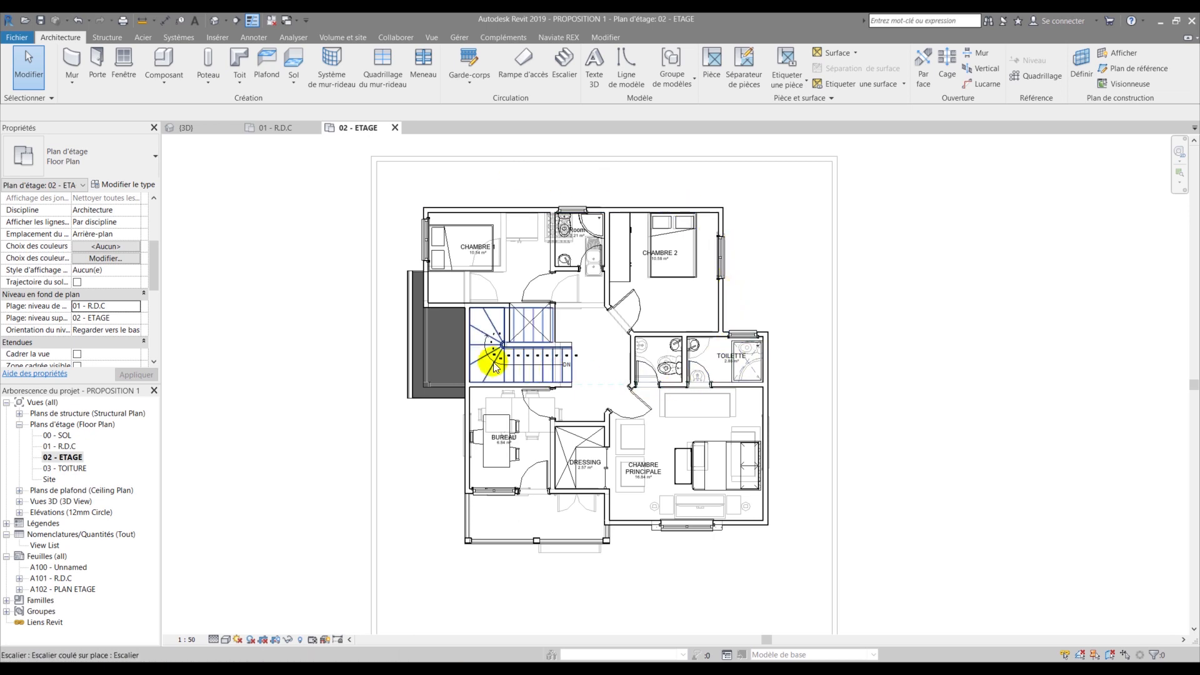
- Compare the 02 - ETAGE plan and its ground-floor underlay with the 01 - R.D.C plan, around the stairs and adjoining rooms
scroll(580, 287, up, 2)
scroll(589, 306, up, 3)
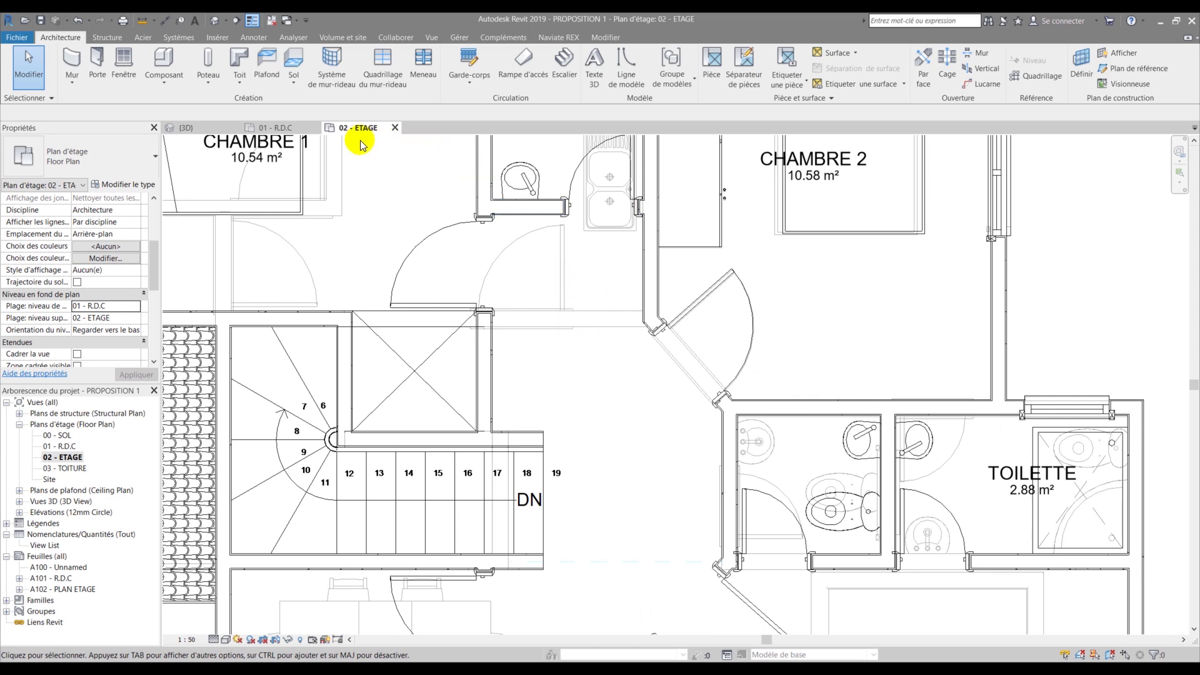
click(272, 129)
scroll(674, 287, up, 3)
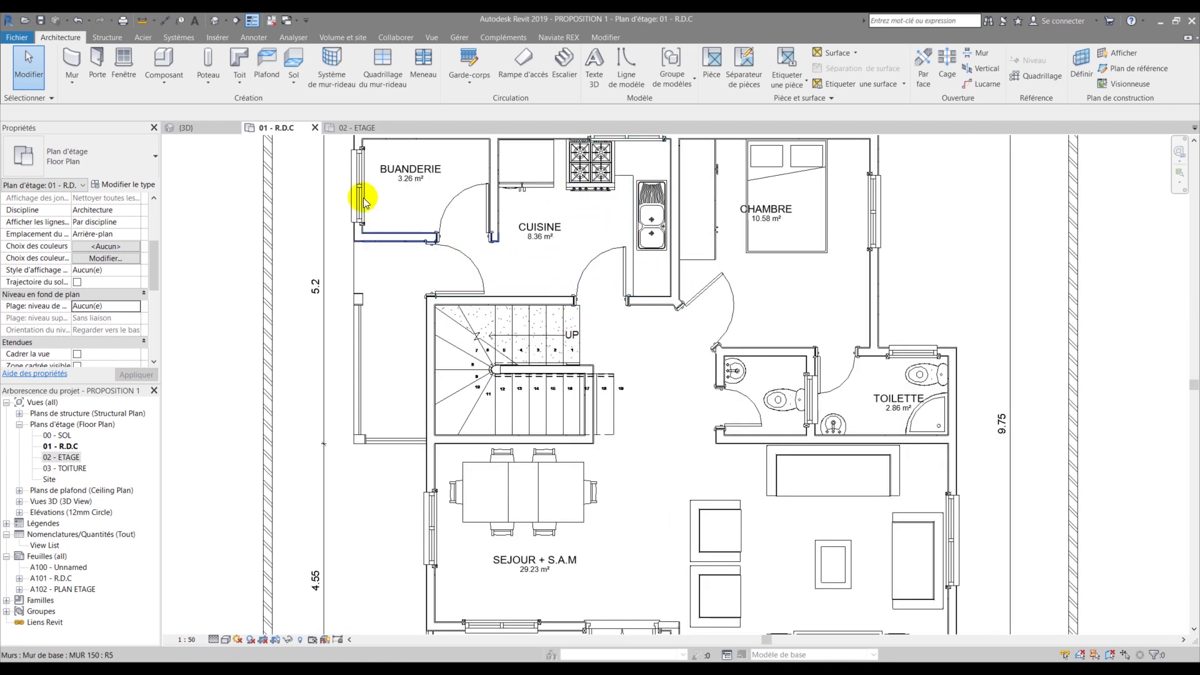
click(351, 128)
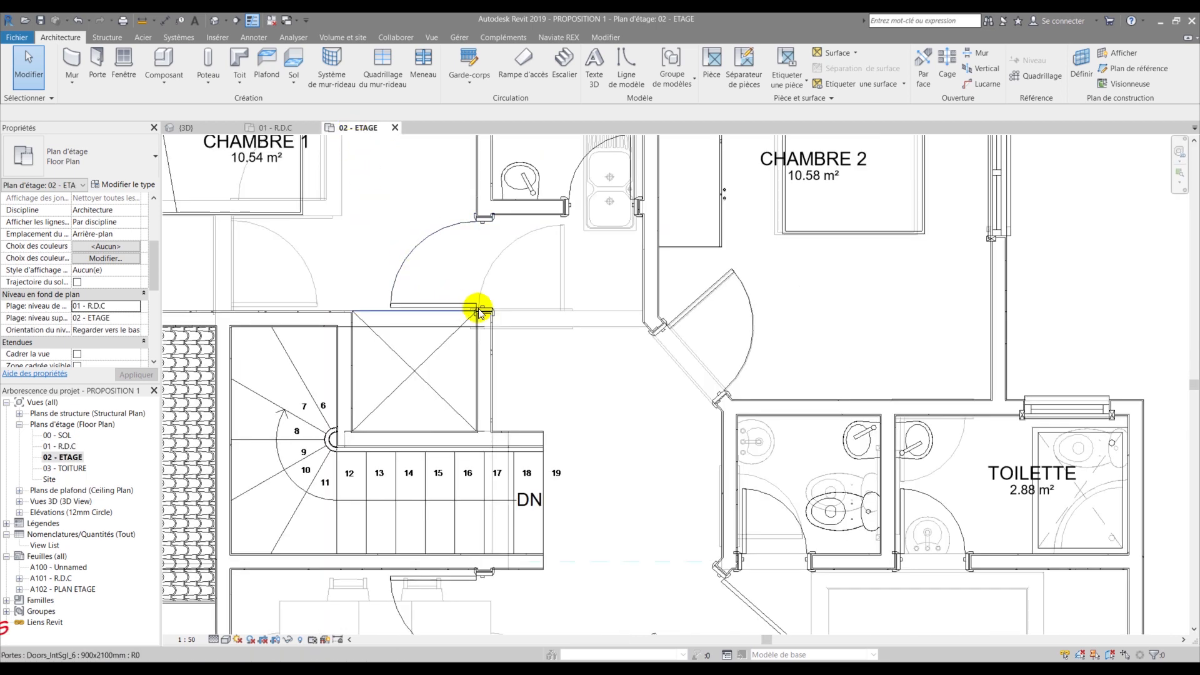
scroll(578, 321, down, 2)
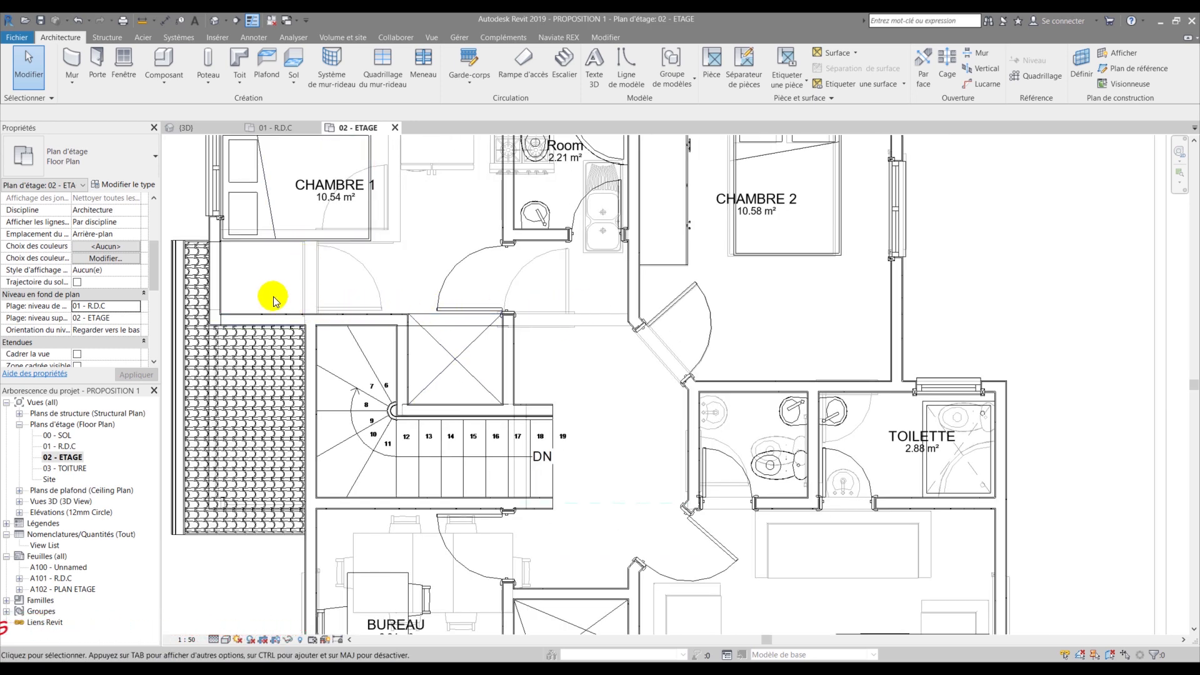
scroll(431, 318, down, 2)
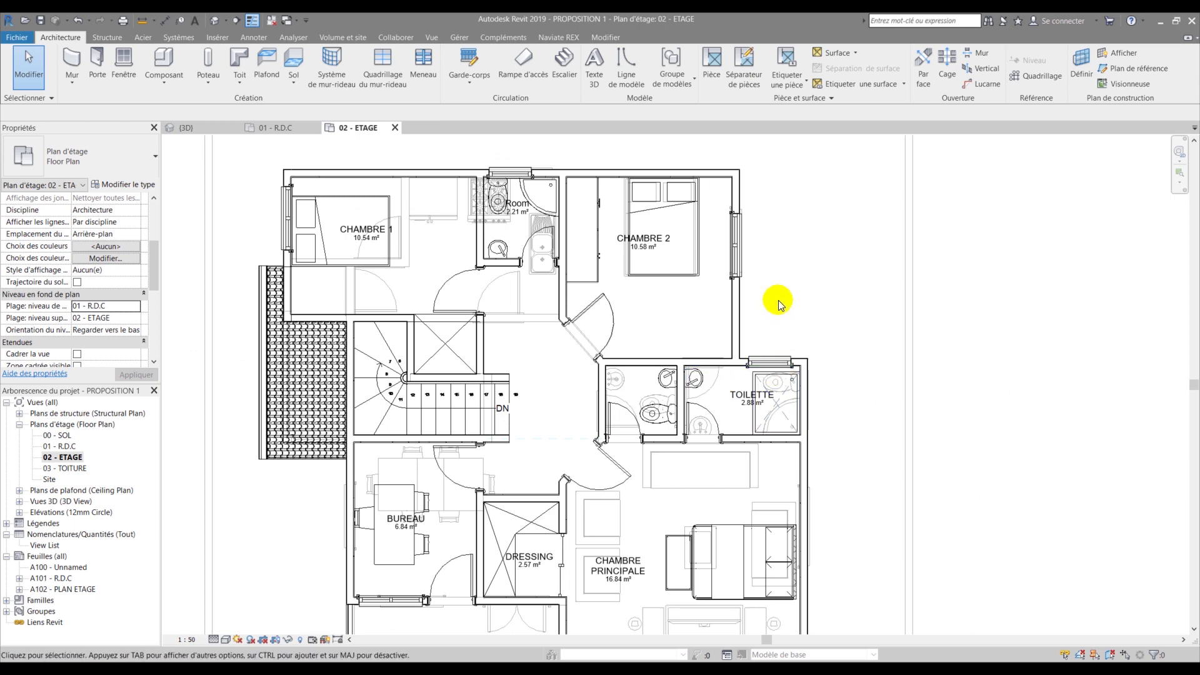
middle_drag(799, 309, 688, 323)
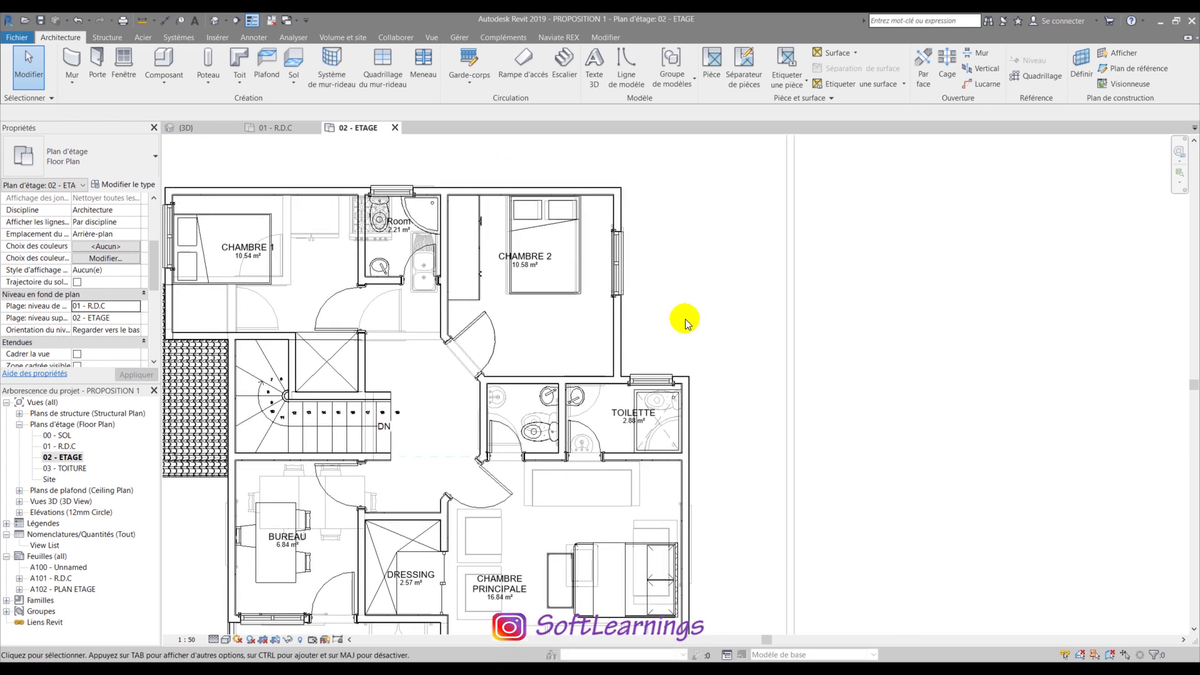
scroll(695, 305, down, 3)
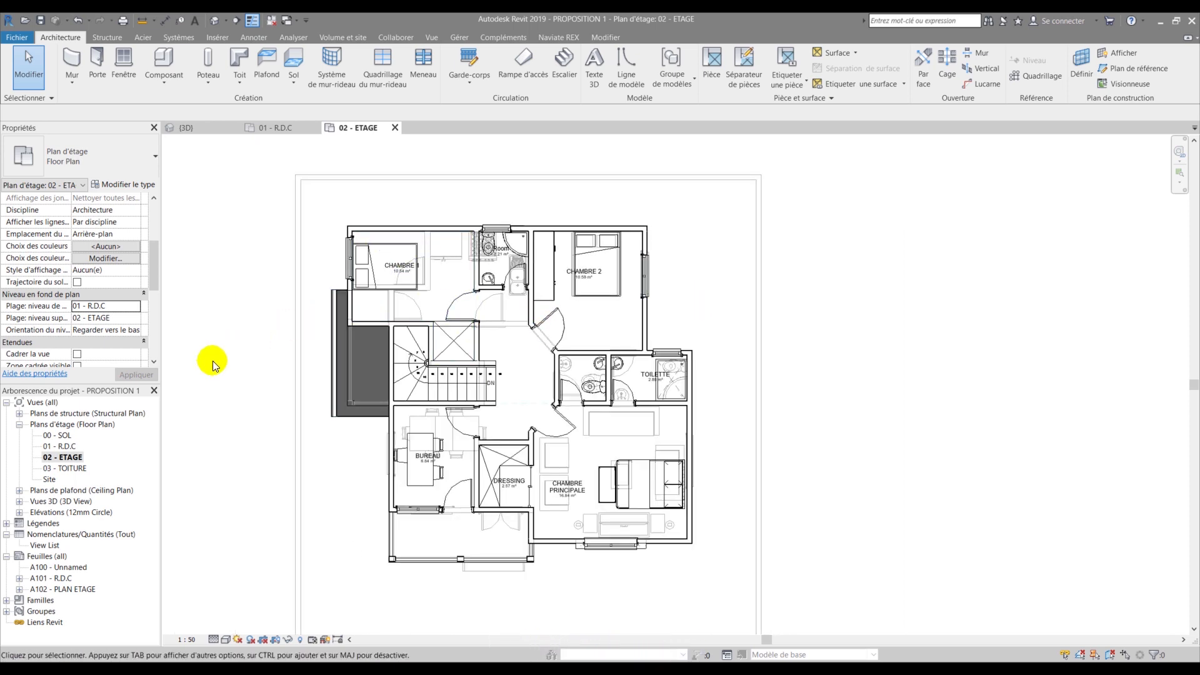
- Switch the underlay orientation of the 02 - ETAGE plan to Regarder vers le haut and back to Regarder vers le bas
click(136, 335)
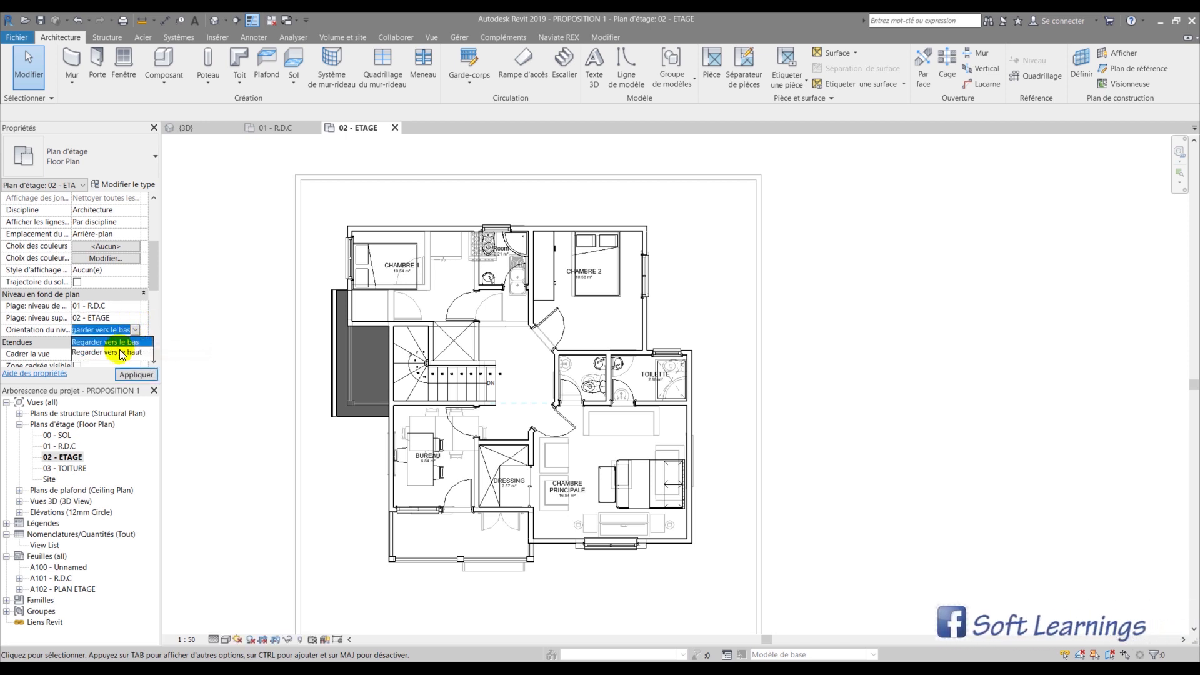
click(121, 353)
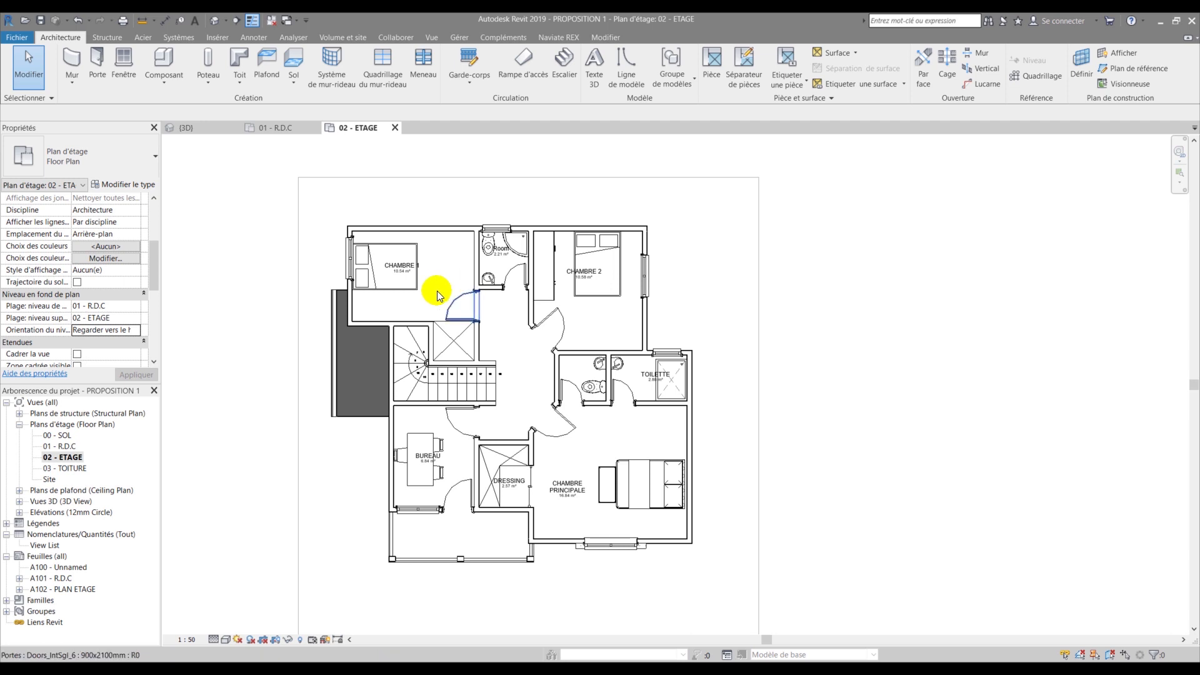
scroll(499, 255, down, 2)
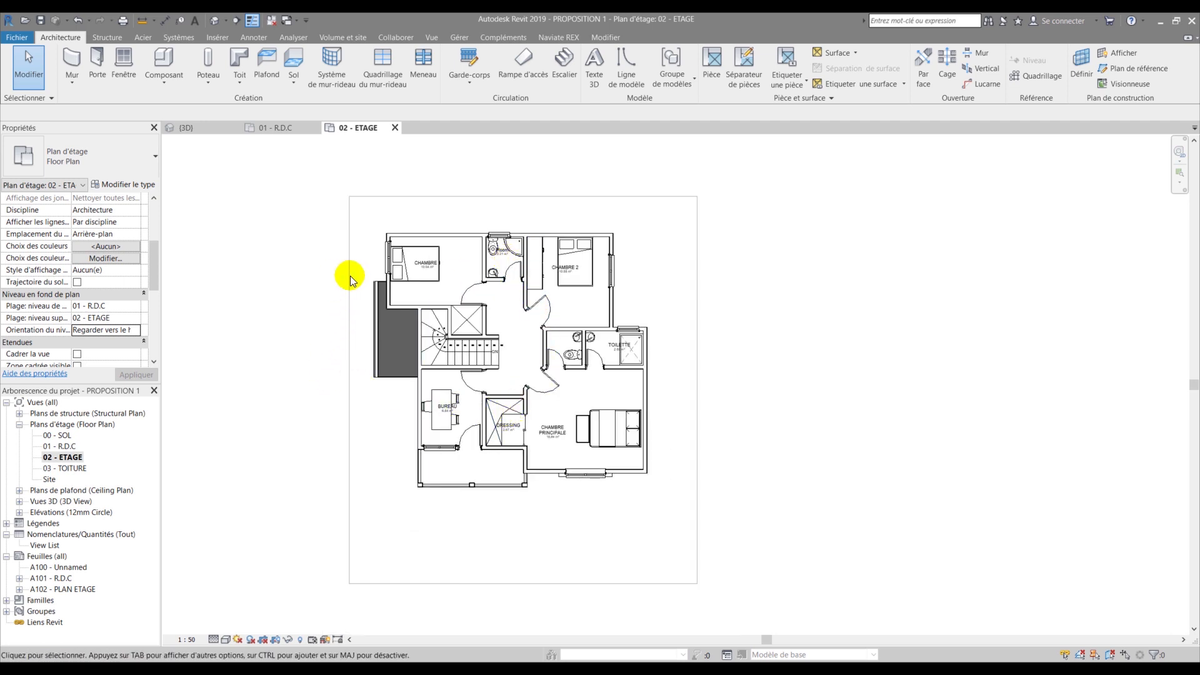
click(127, 332)
click(120, 343)
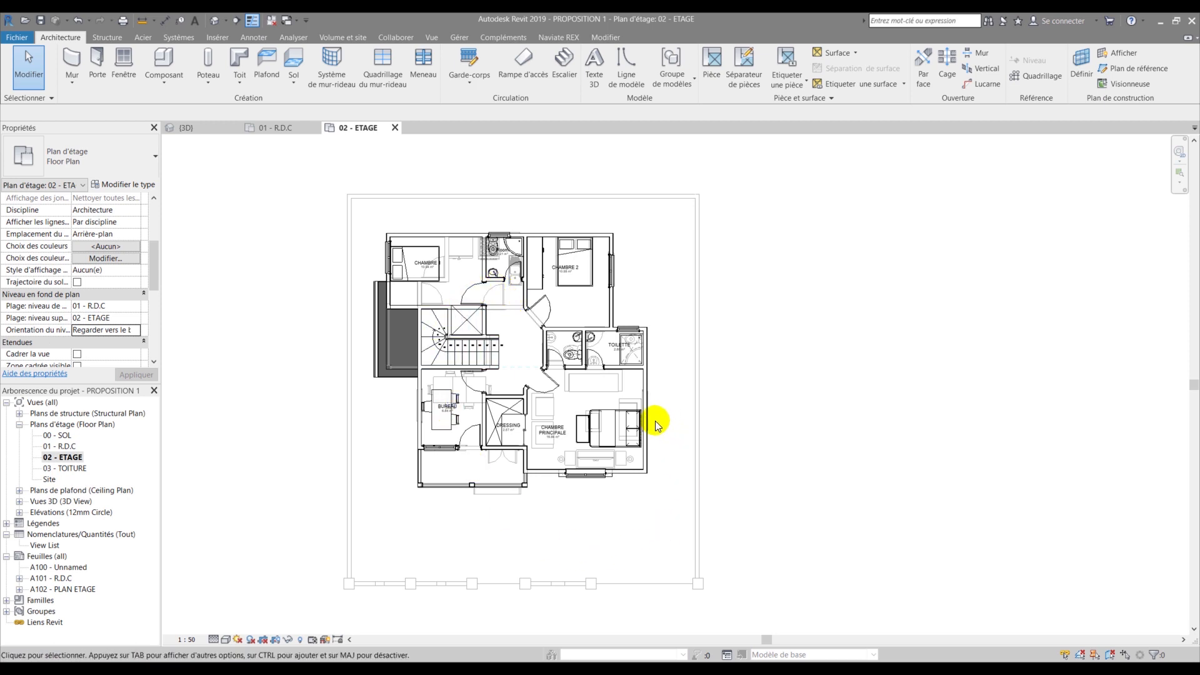
- Turn off the 02 - ETAGE plan's underlay by setting its base level to Aucun(e)
click(138, 307)
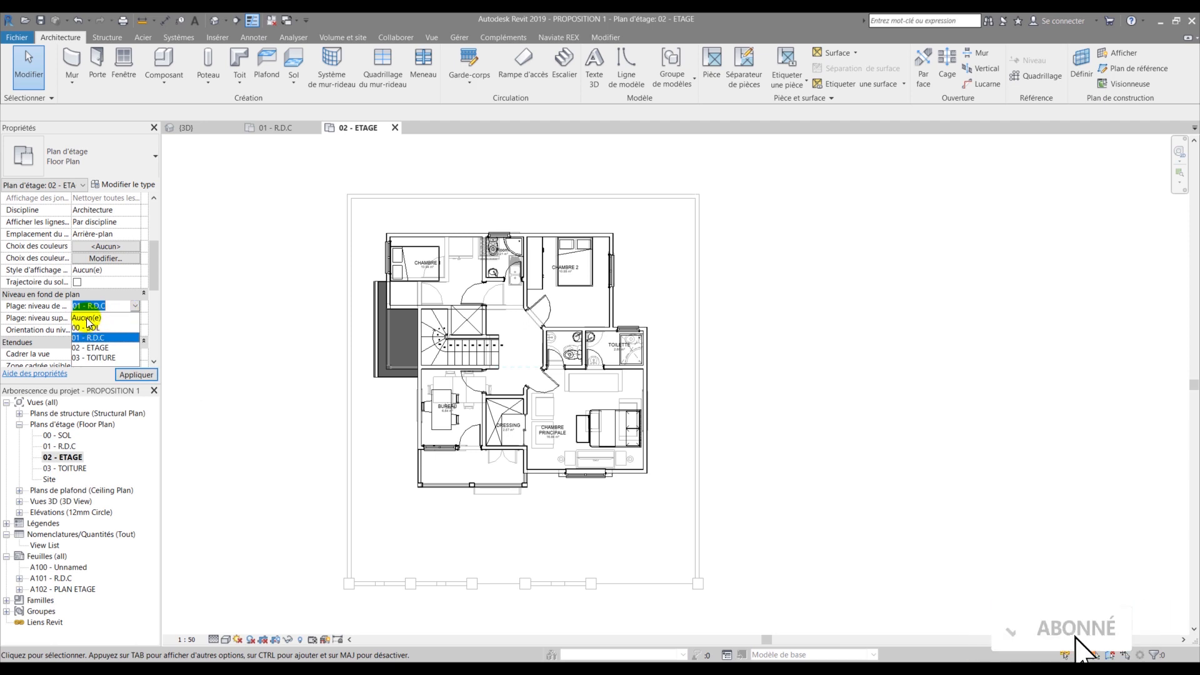
click(87, 320)
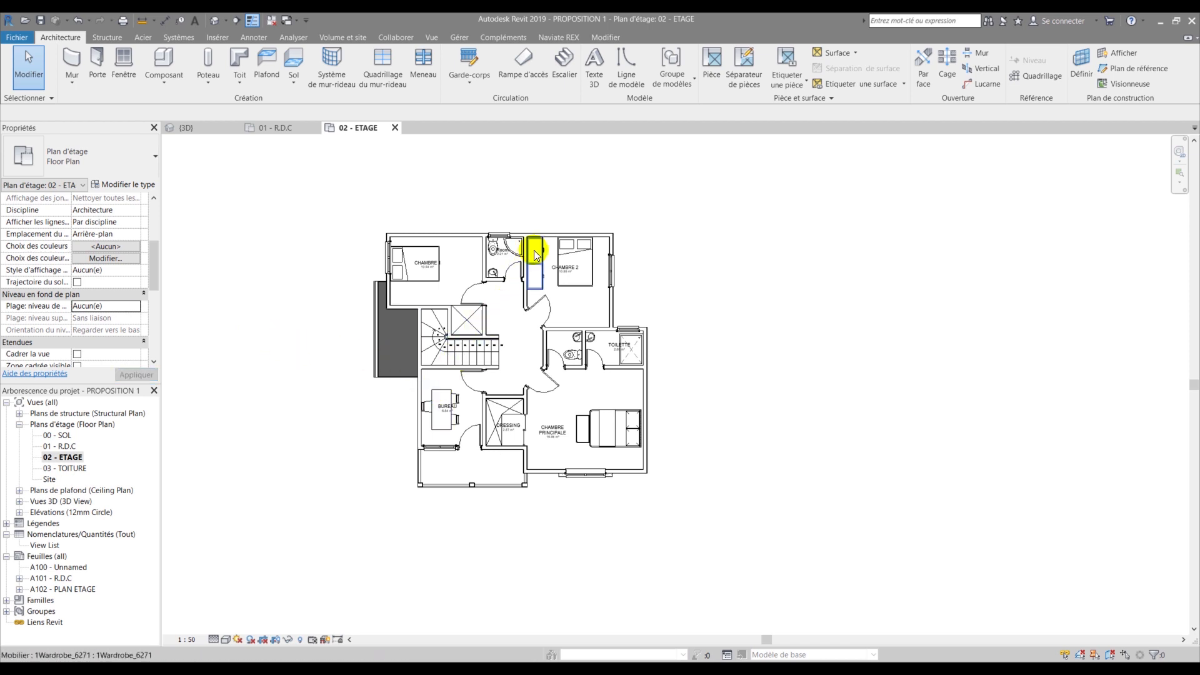
scroll(556, 240, up, 3)
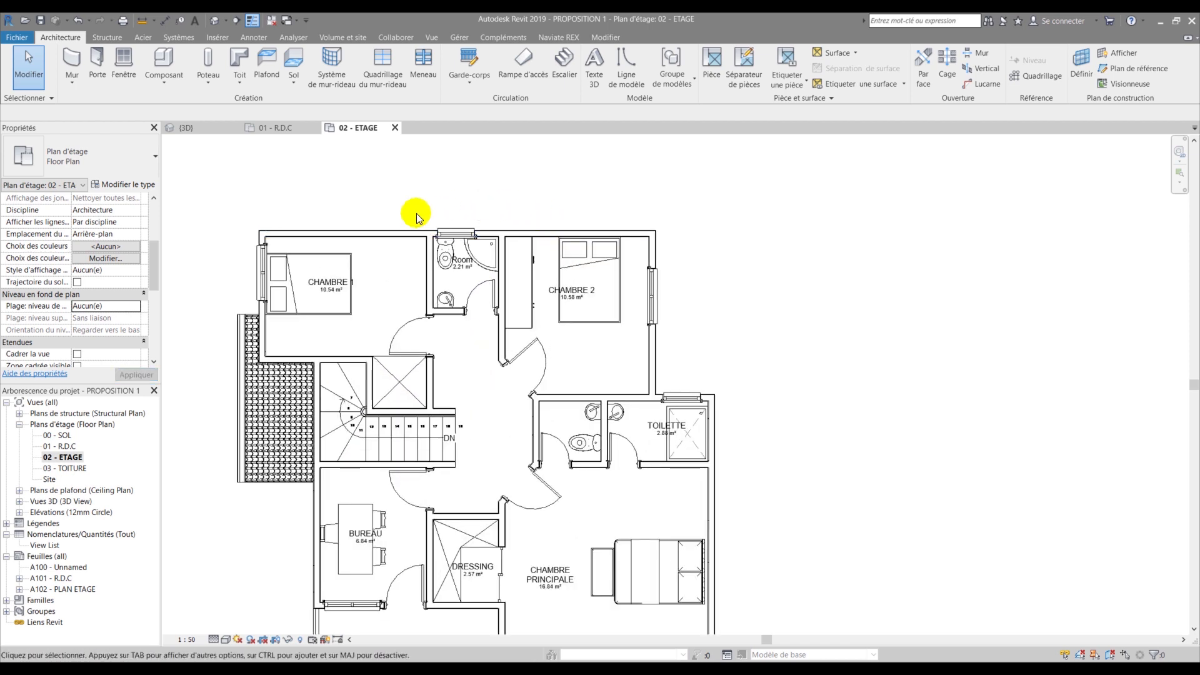
scroll(323, 291, down, 3)
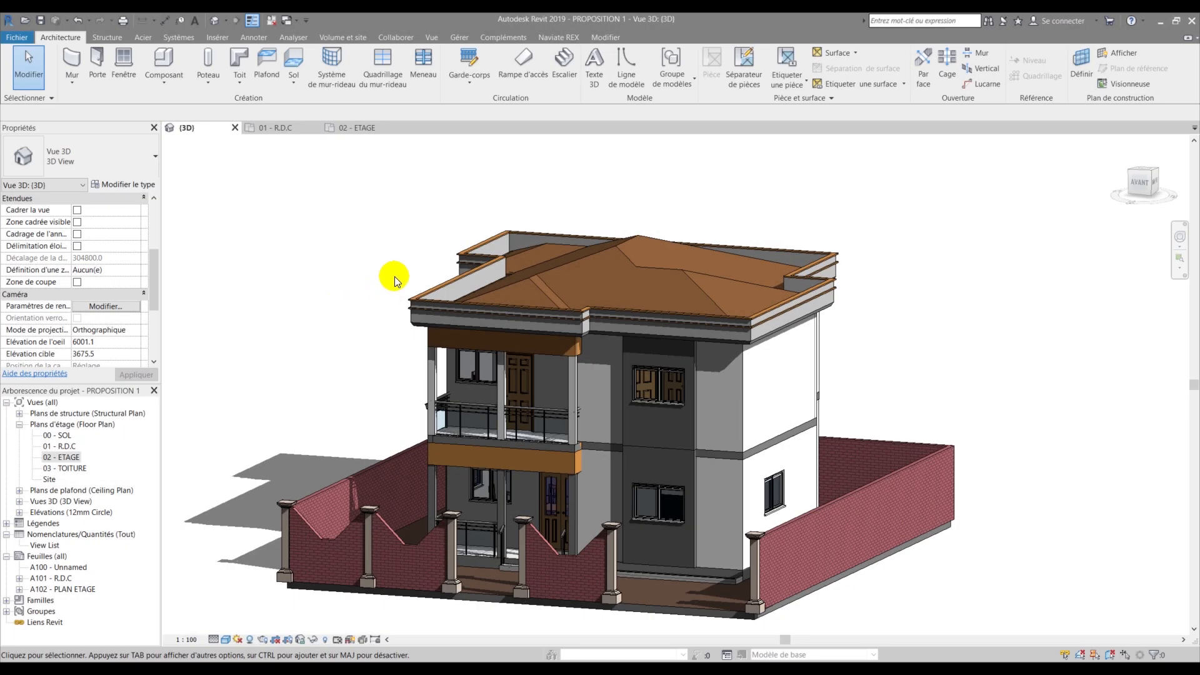
- In the 02 - ETAGE plan, set the underlay's base level to 02 - ETAGE and its top level to Sans liaison
mouse_move(404, 285)
shift+middle_down()
mouse_move(410, 300)
mouse_move(581, 340)
mouse_move(558, 350)
mouse_move(428, 334)
mouse_move(396, 300)
shift+middle_up()
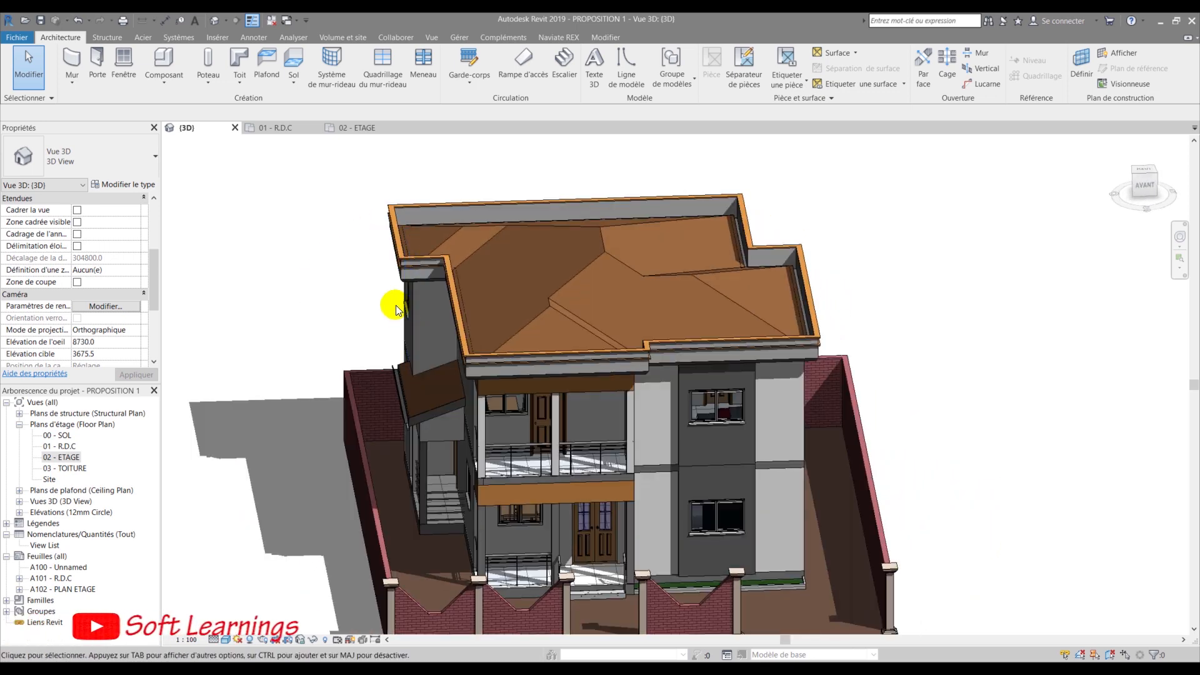
click(342, 128)
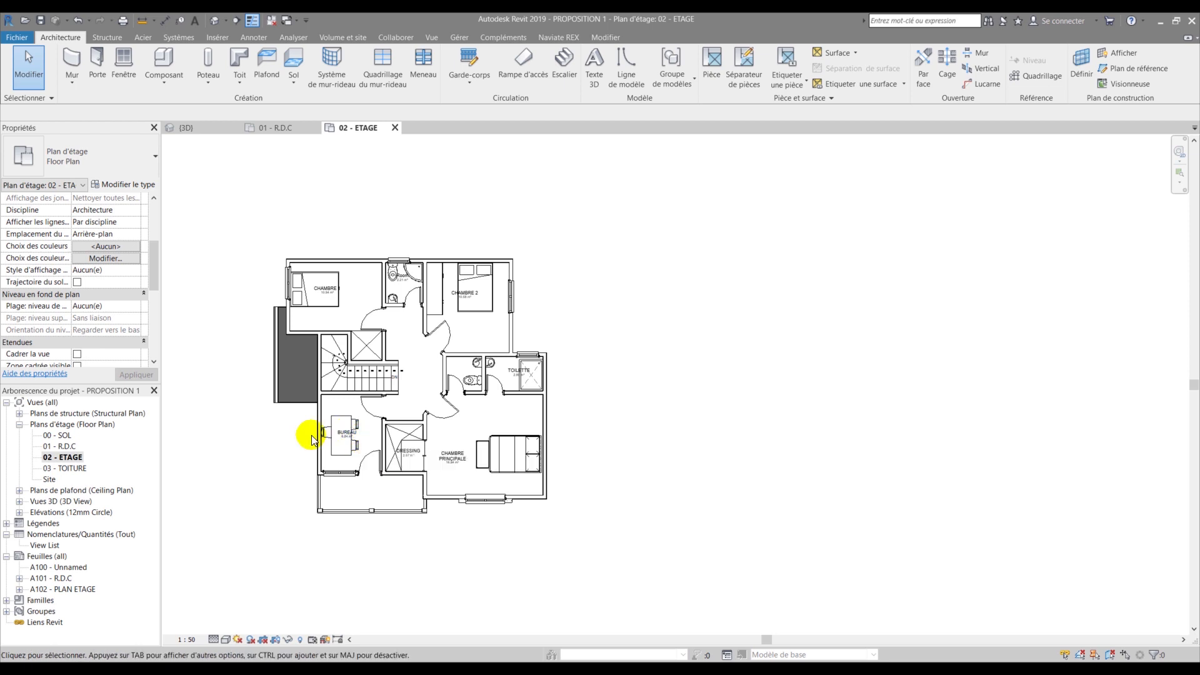
middle_drag(231, 424, 400, 376)
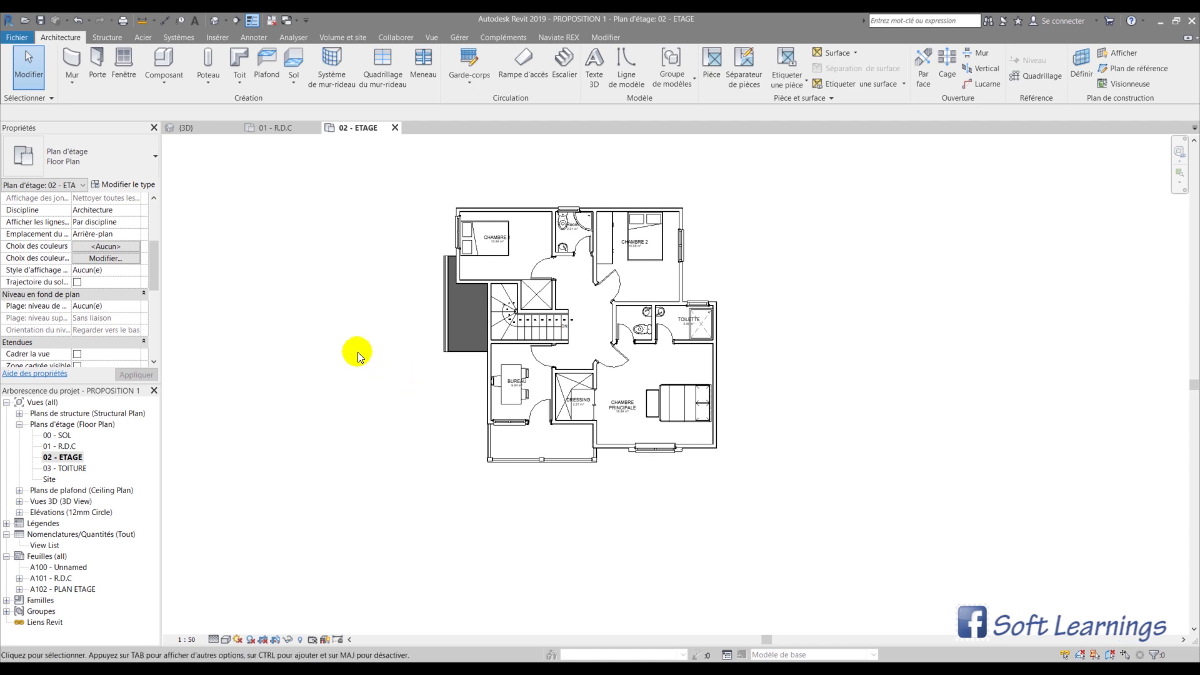
click(138, 310)
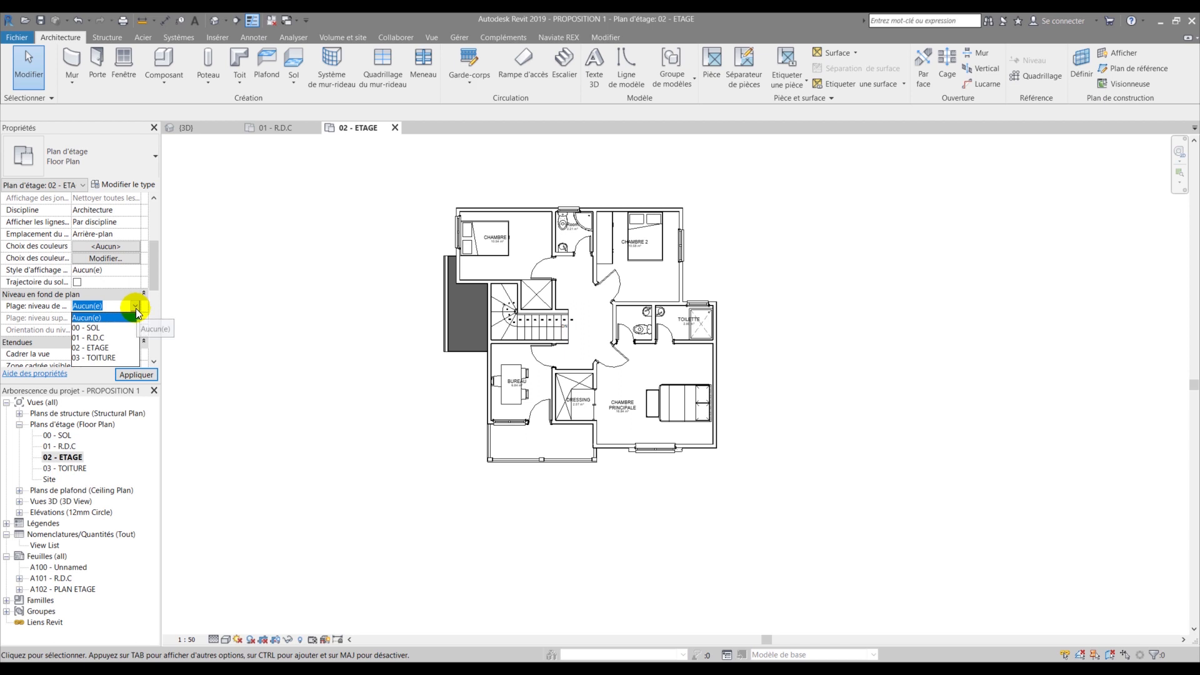
click(98, 348)
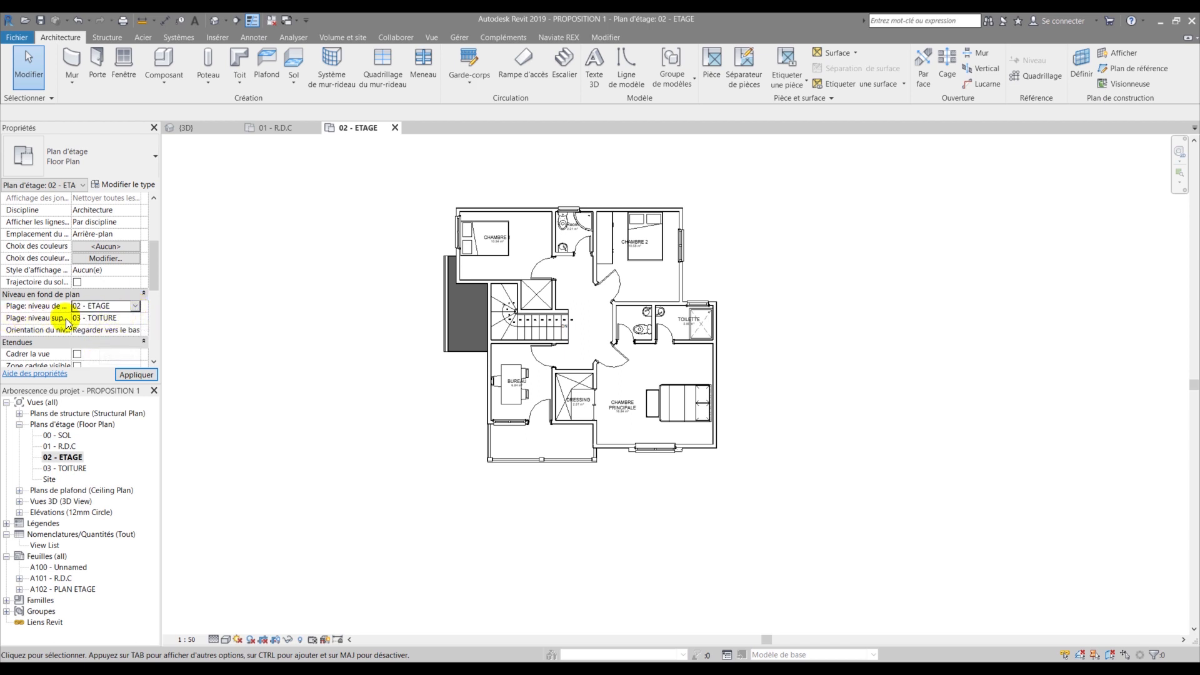
click(137, 318)
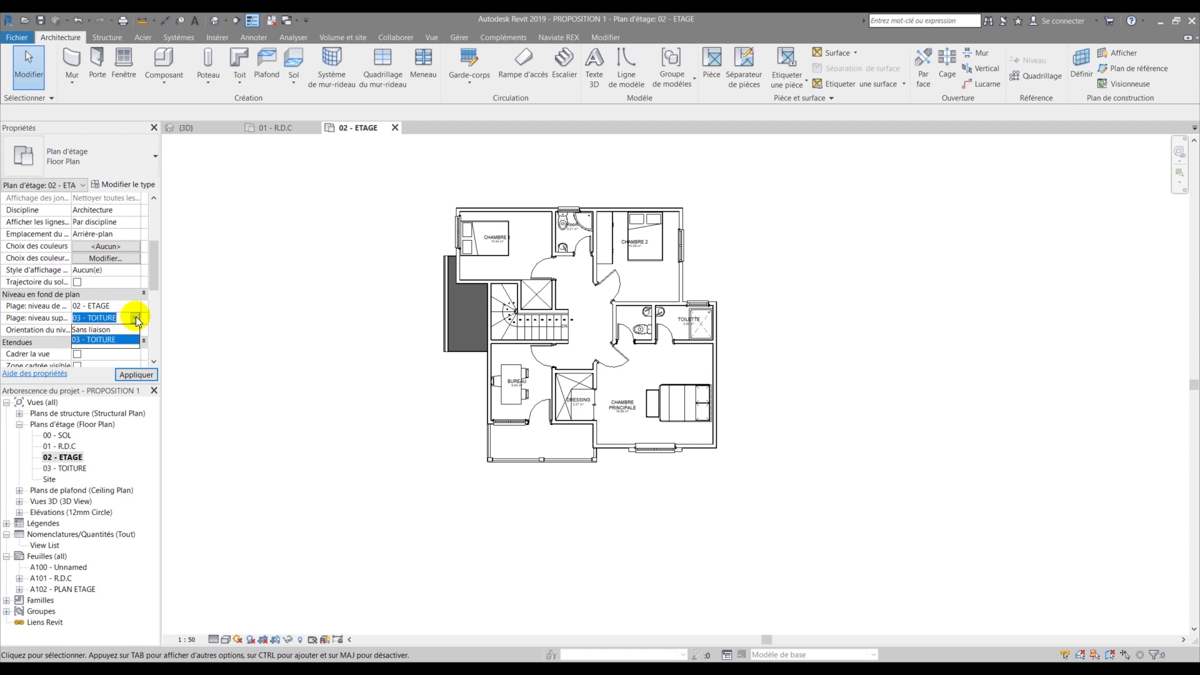
click(92, 330)
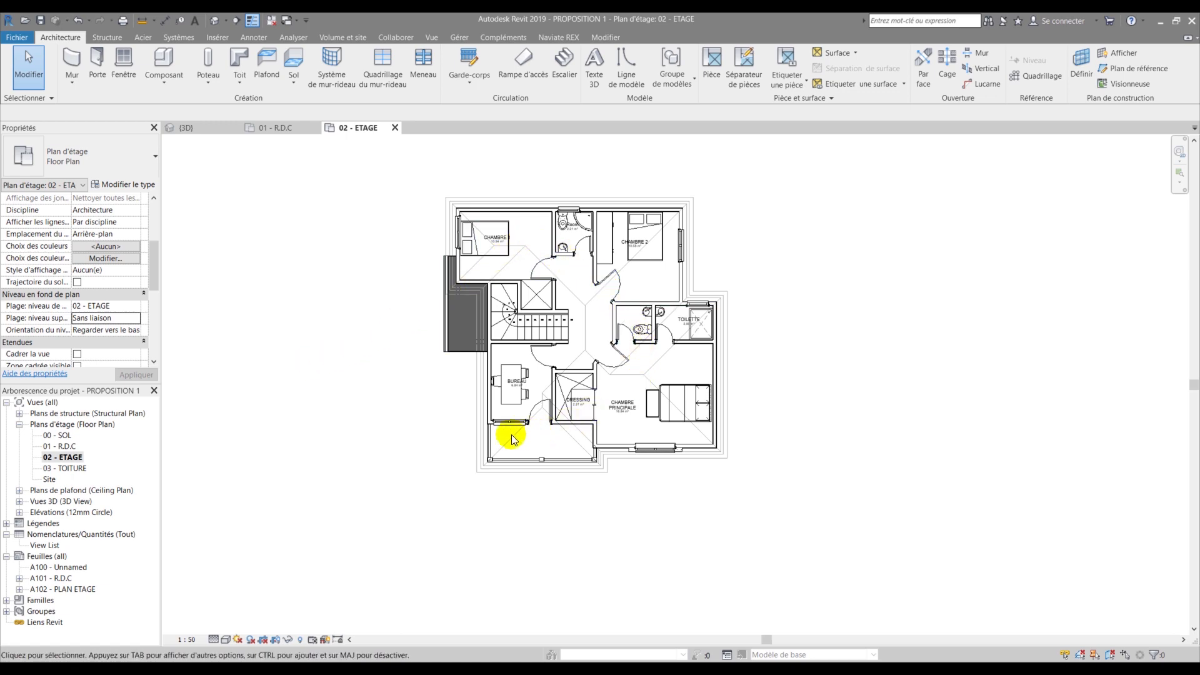
- In the 02 - ETAGE plan's visibility/graphics overrides, hide the foreground projection/surface pattern of the Toits category
scroll(511, 435, up, 2)
scroll(561, 378, up, 3)
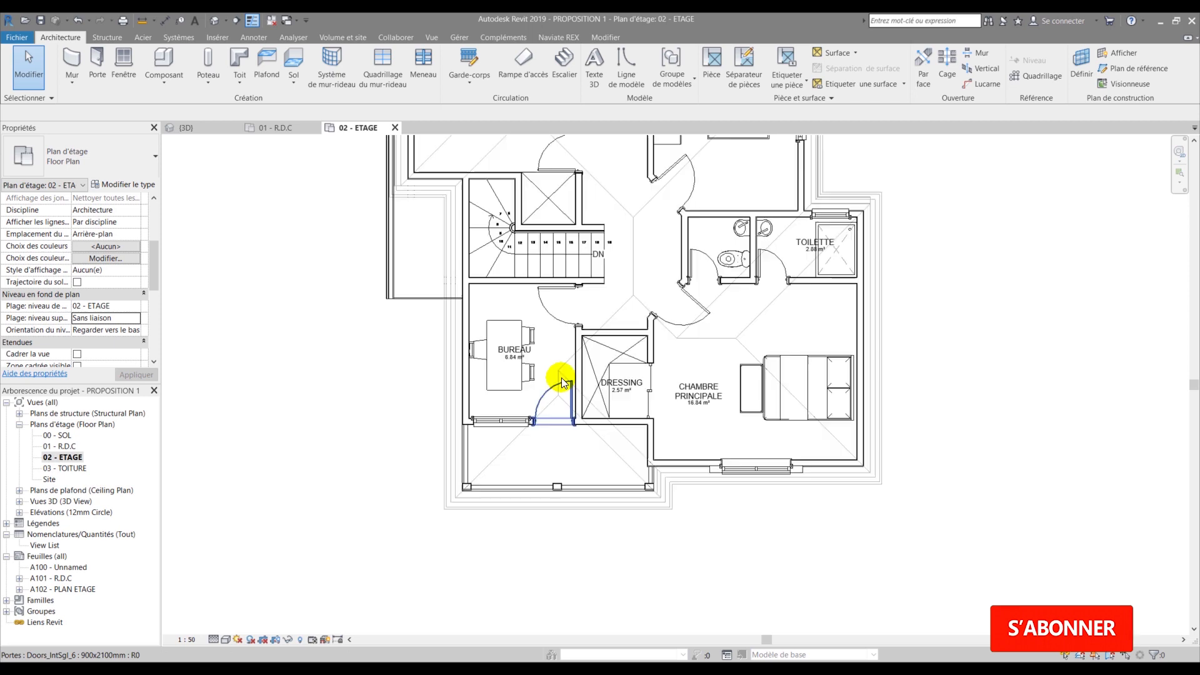
scroll(561, 378, up, 1)
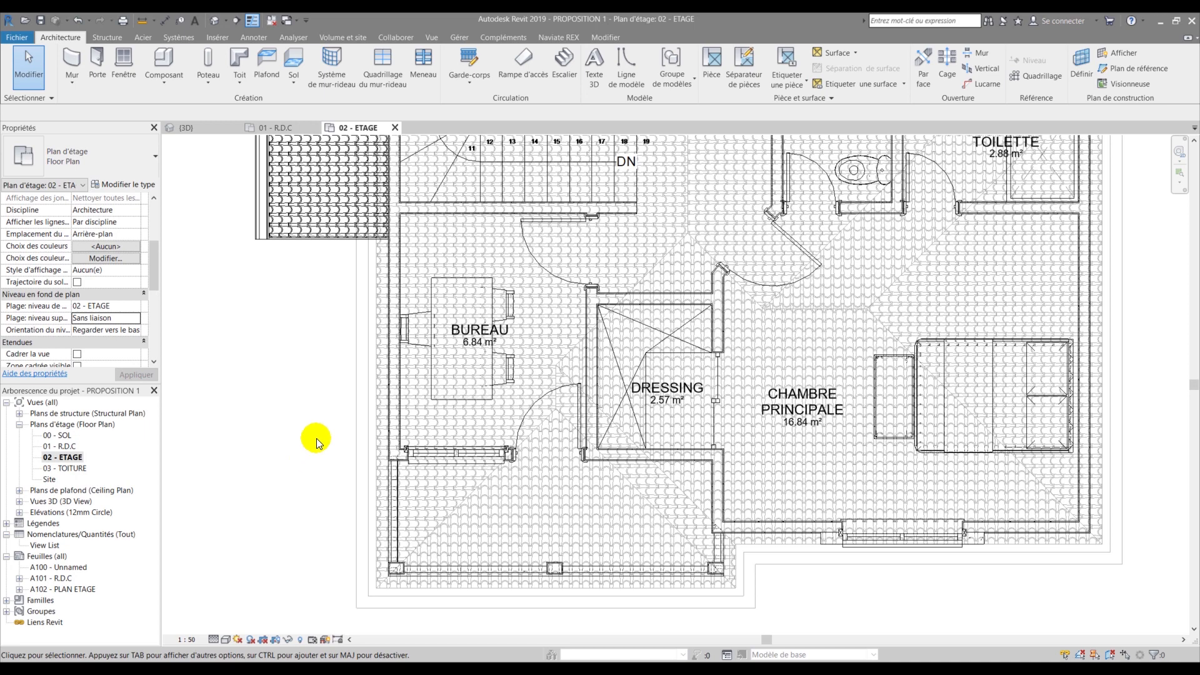
scroll(383, 254, up, 2)
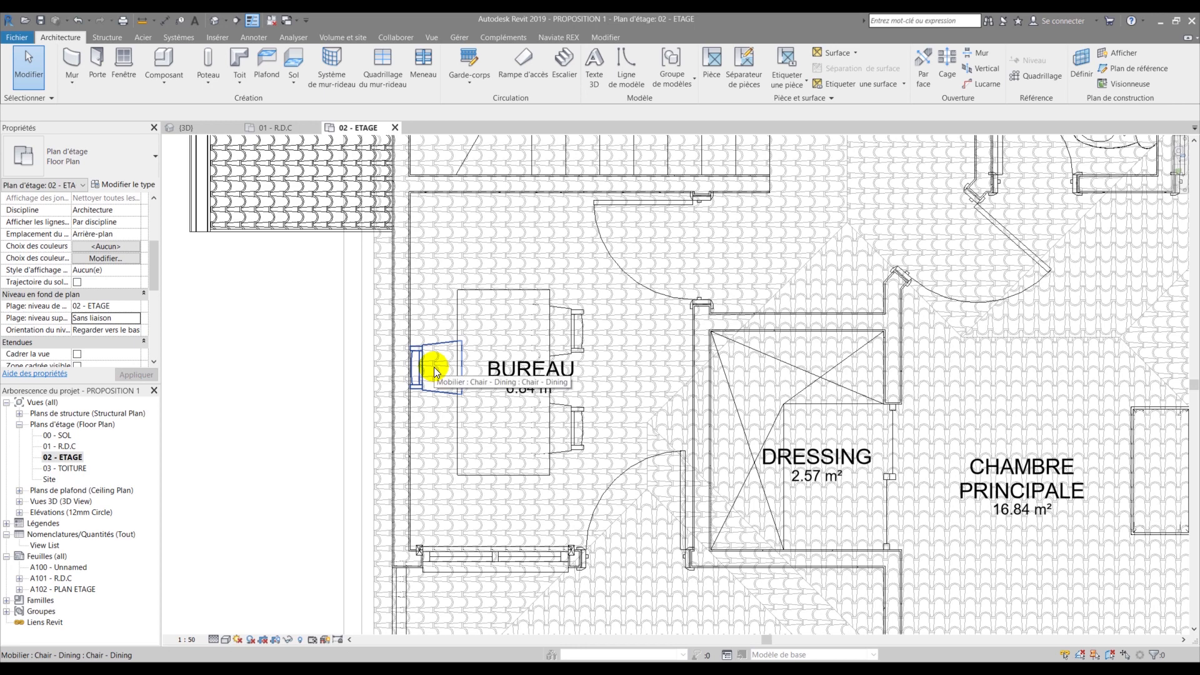
key(v)
key(v)
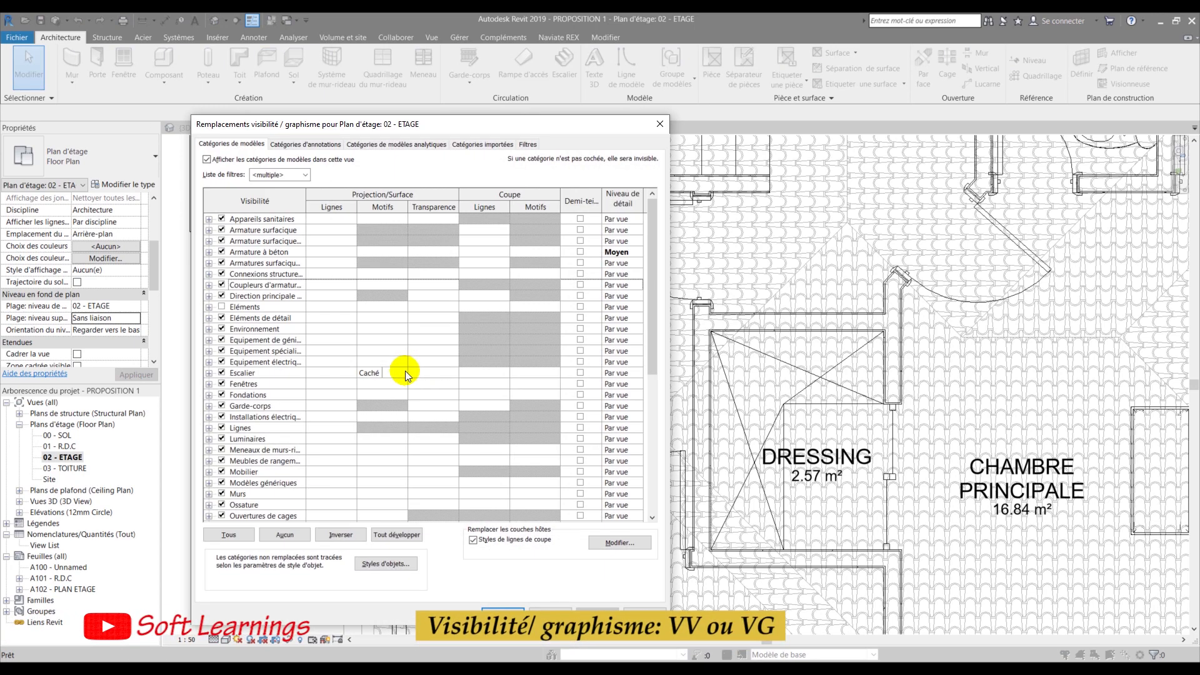
drag(651, 315, 644, 462)
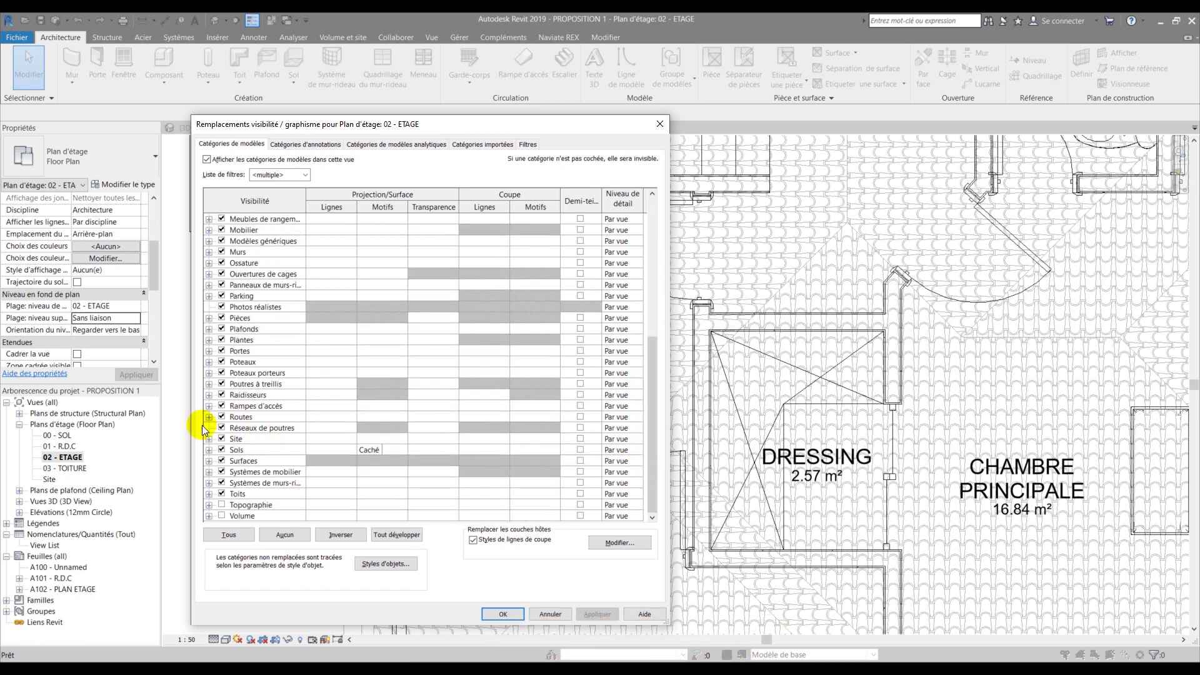
click(379, 494)
click(380, 494)
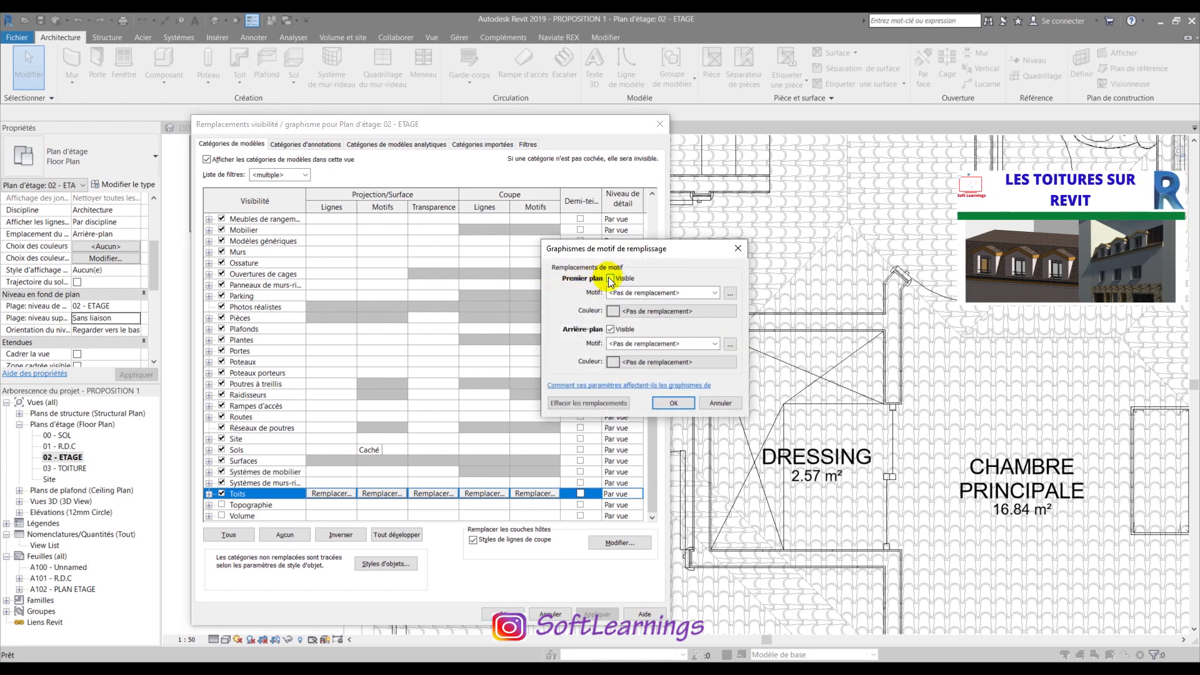
click(659, 403)
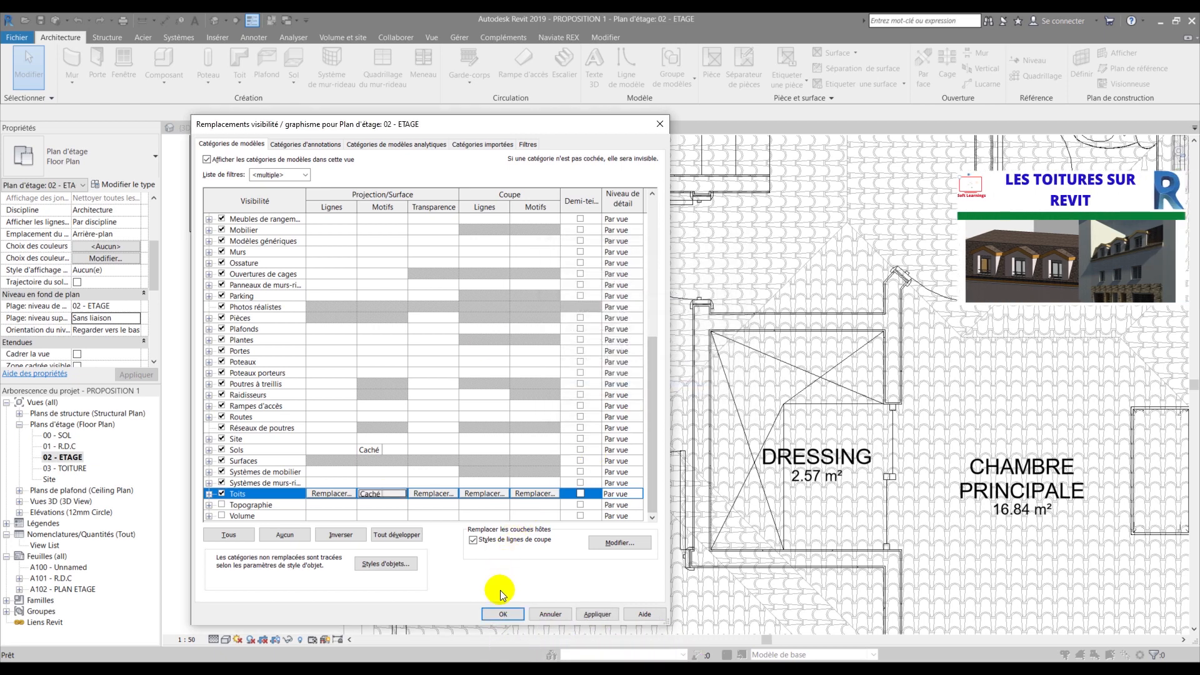
click(500, 614)
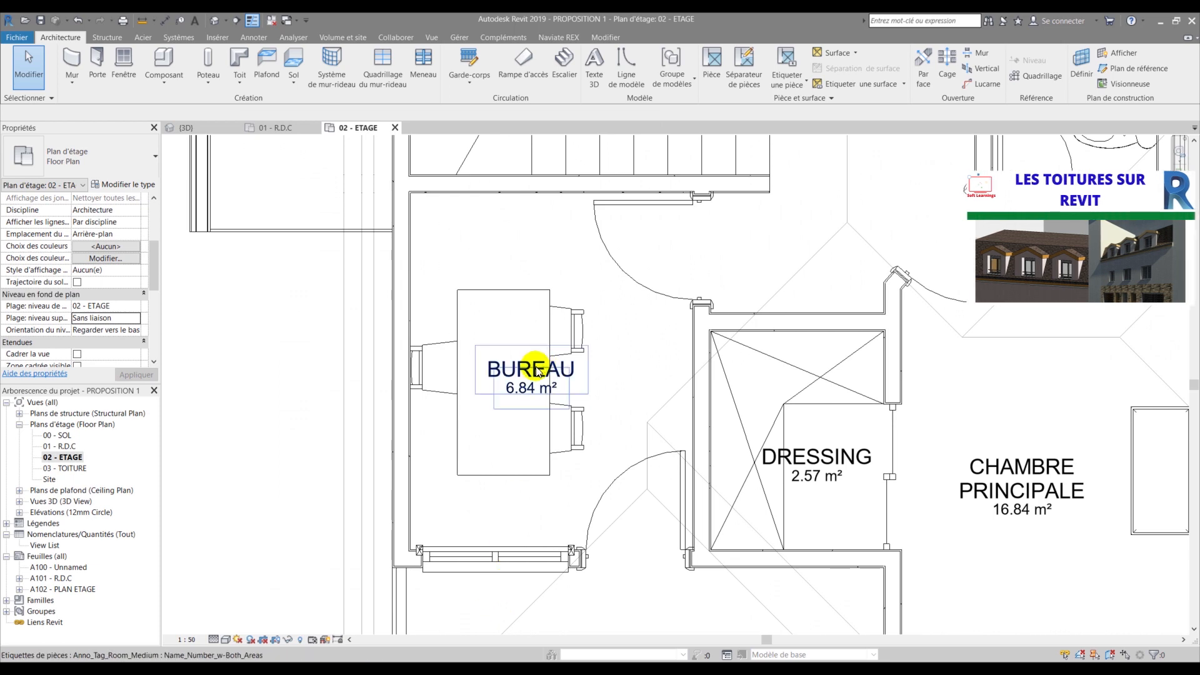
- Switch the 02 - ETAGE plan's underlay base level to Aucun(e) and back to 02 - ETAGE, with the top level at Sans liaison
scroll(538, 371, down, 2)
middle_drag(331, 350, 248, 435)
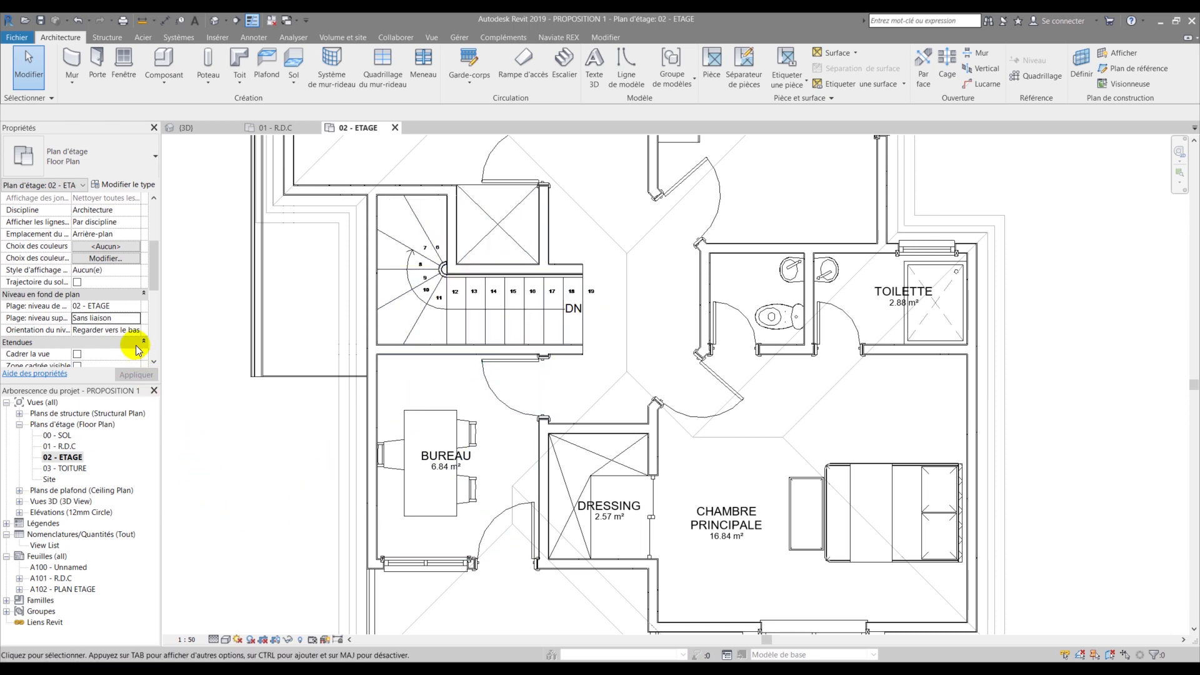
click(122, 306)
click(135, 306)
click(103, 317)
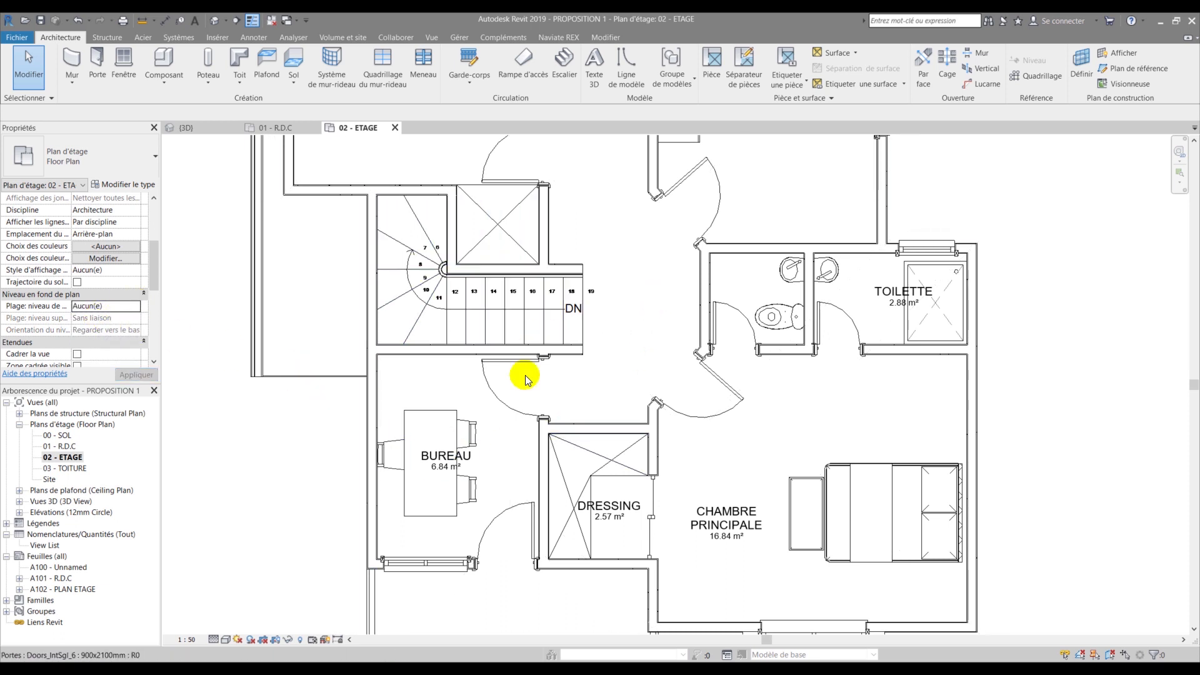
click(122, 306)
click(135, 306)
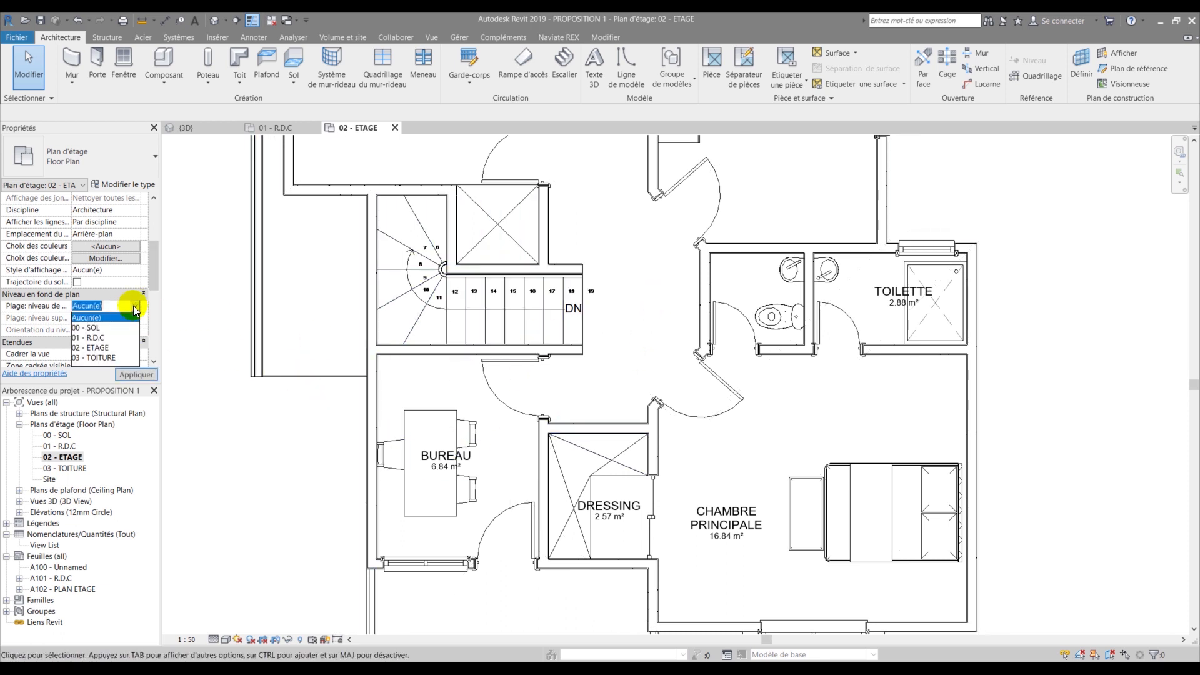
click(100, 348)
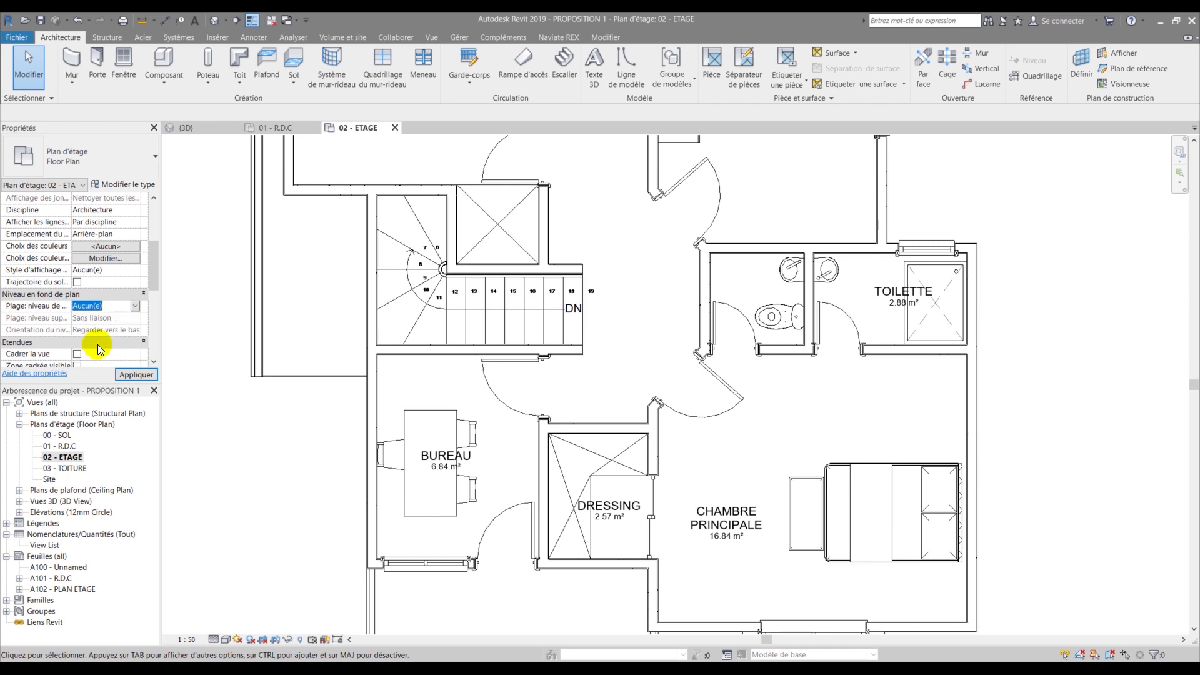
click(135, 319)
click(94, 330)
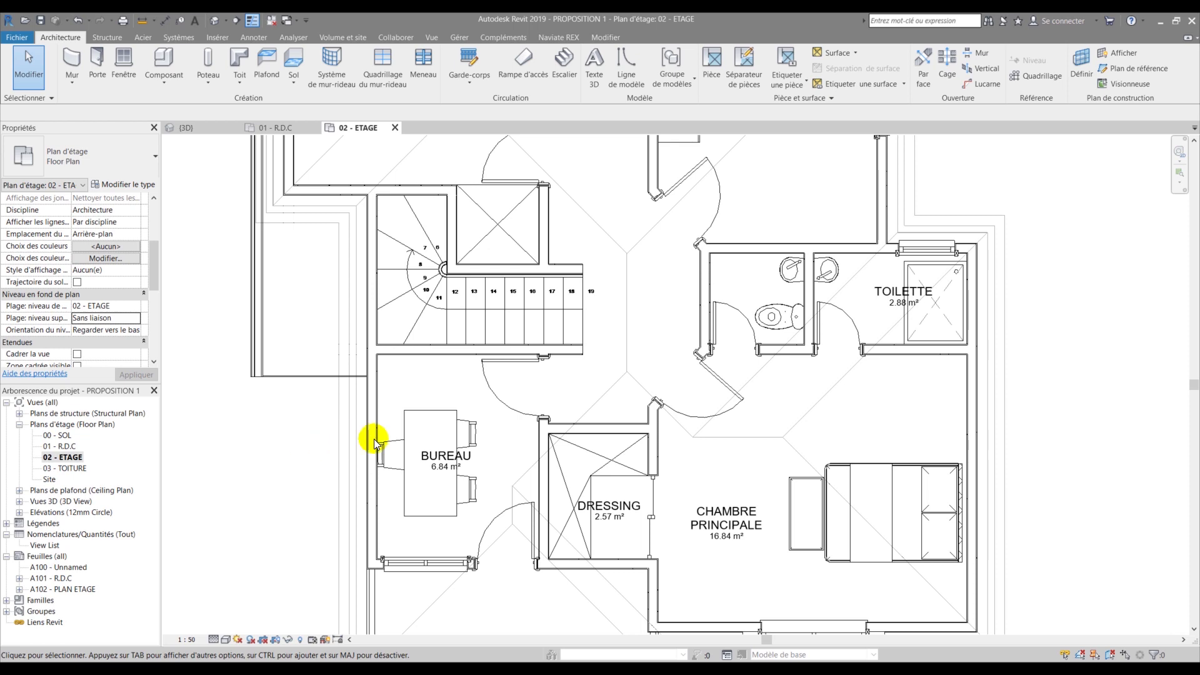
scroll(375, 437, down, 3)
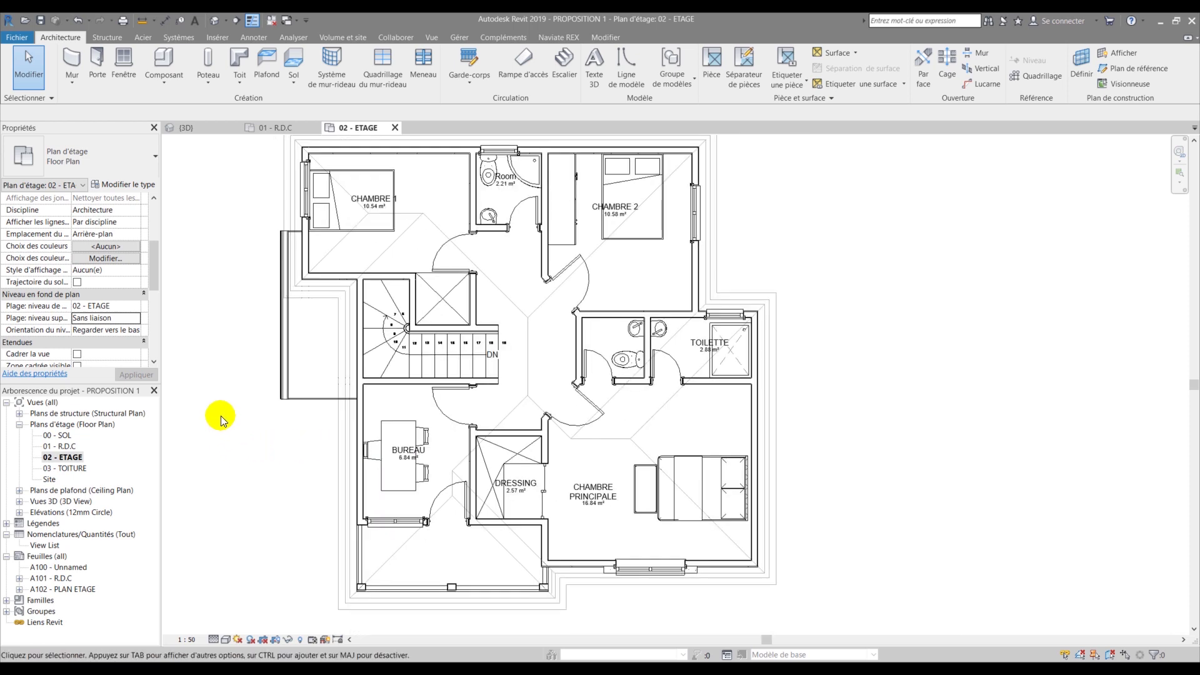
key(d)
key(l)
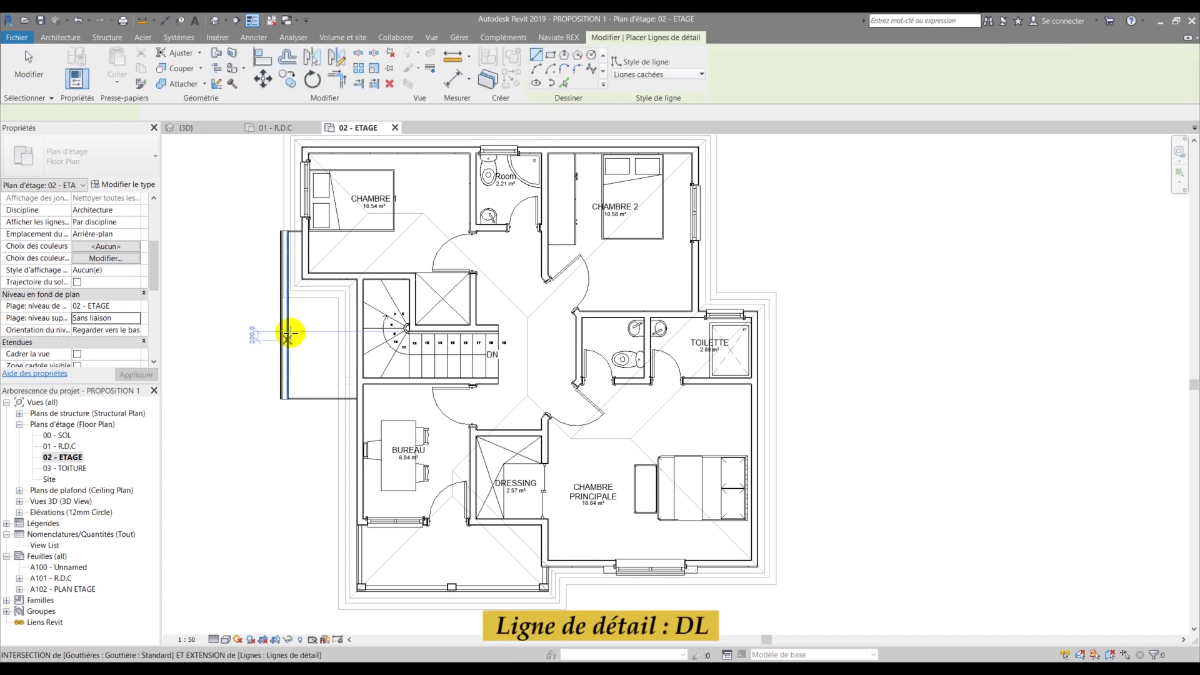
key(Escape)
key(Escape)
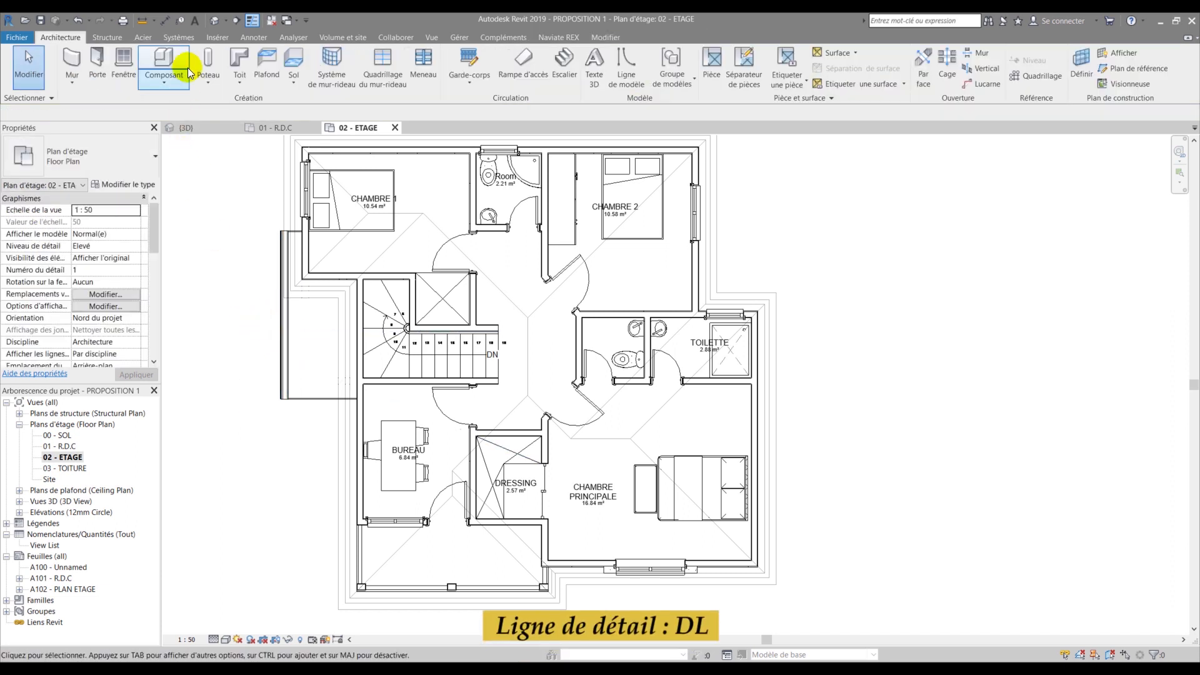
- Trace the underlaid roof's edge along the outer side of the balcony with a picked detail line in the Lignes cachées style
click(250, 37)
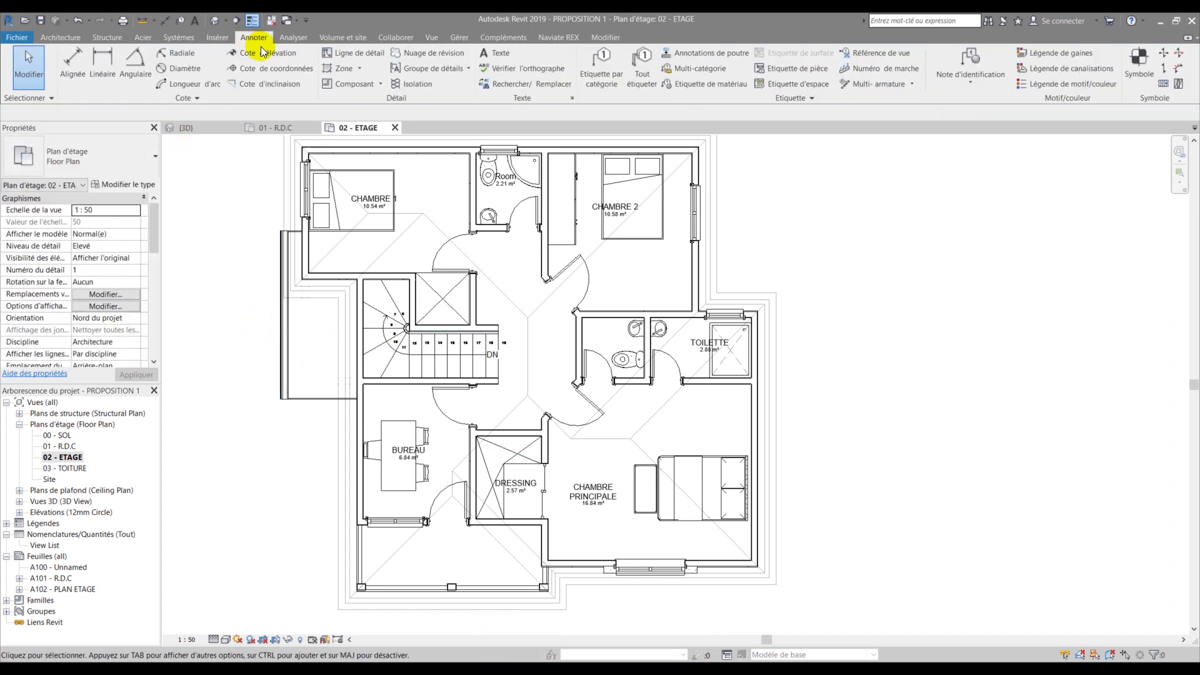
click(353, 54)
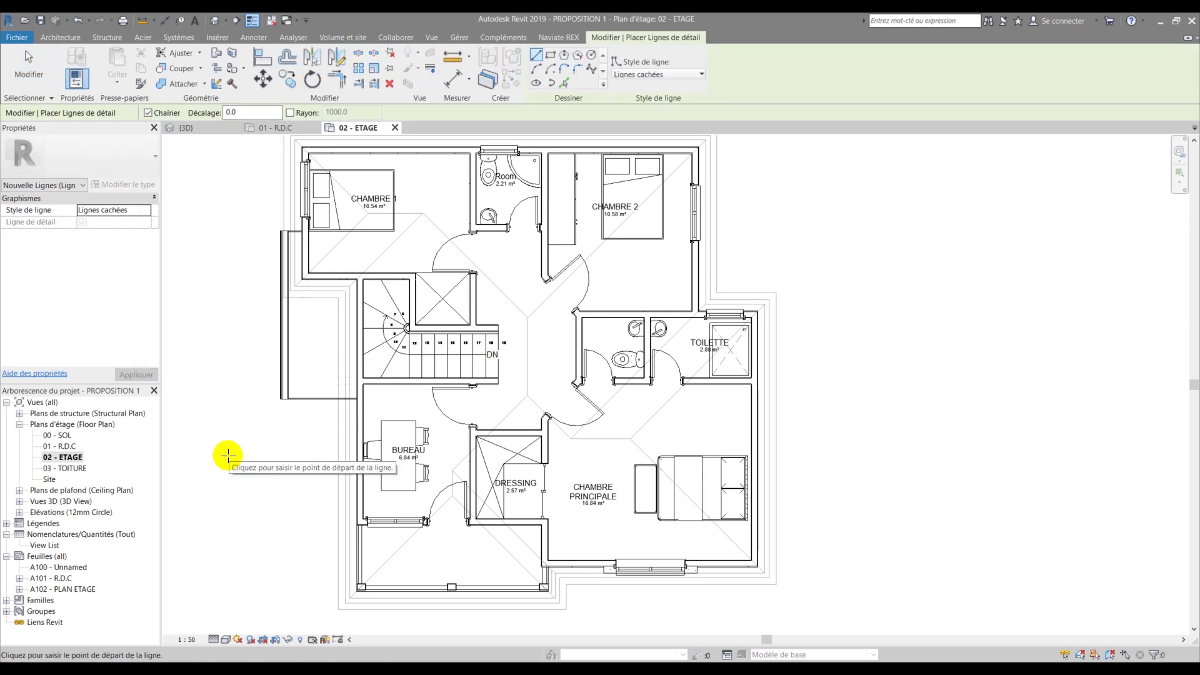
scroll(312, 590, up, 2)
scroll(301, 588, up, 1)
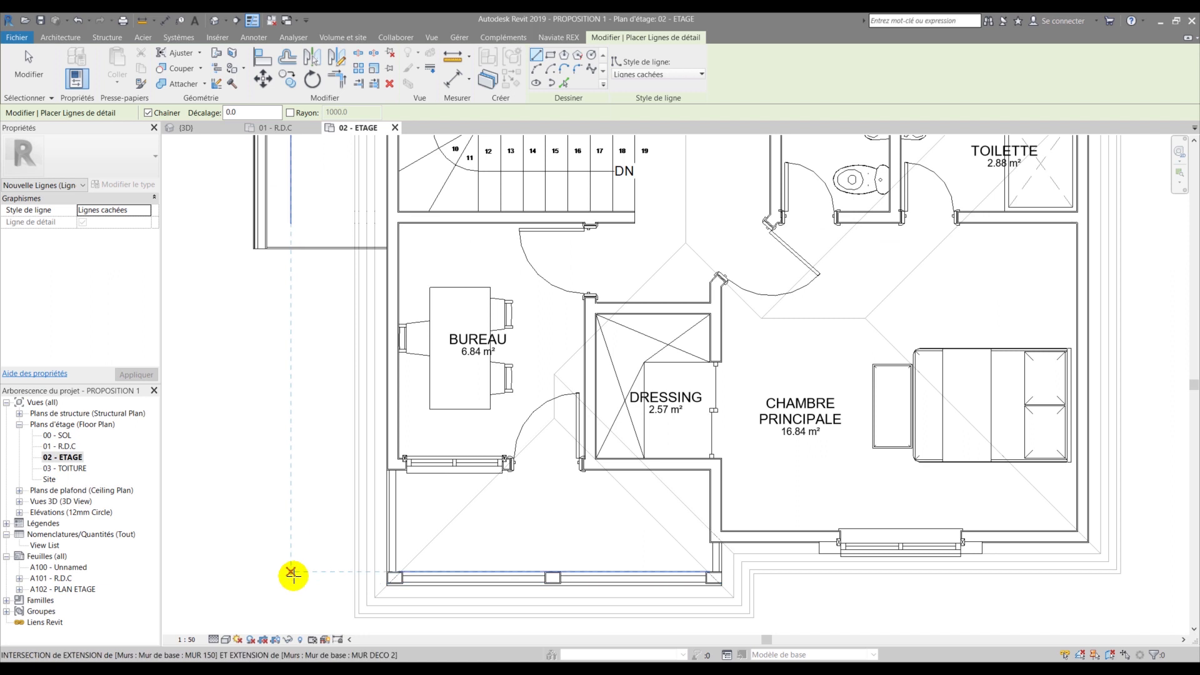
click(672, 75)
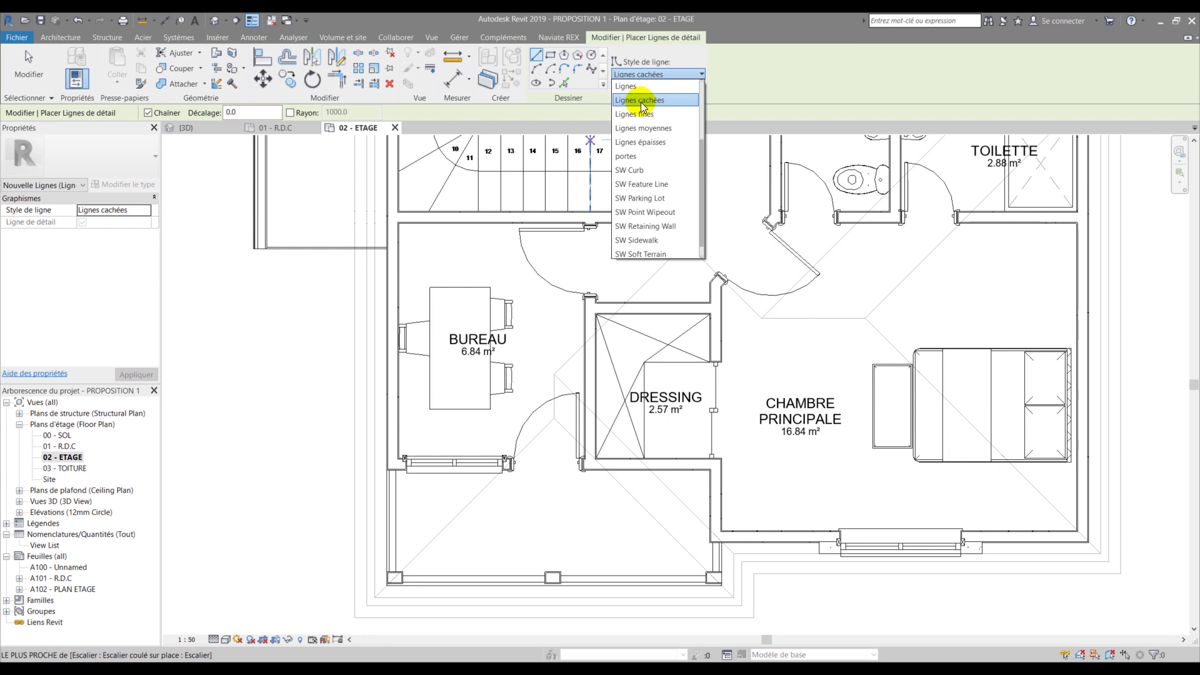
click(642, 101)
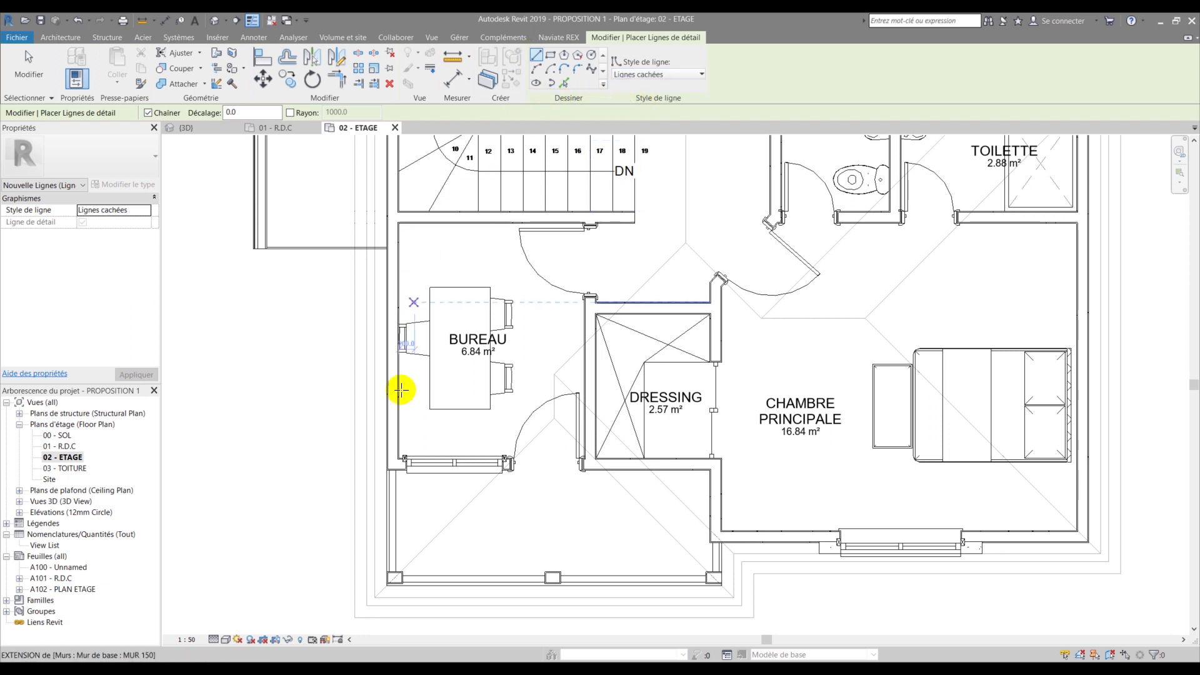
click(564, 83)
scroll(398, 619, up, 3)
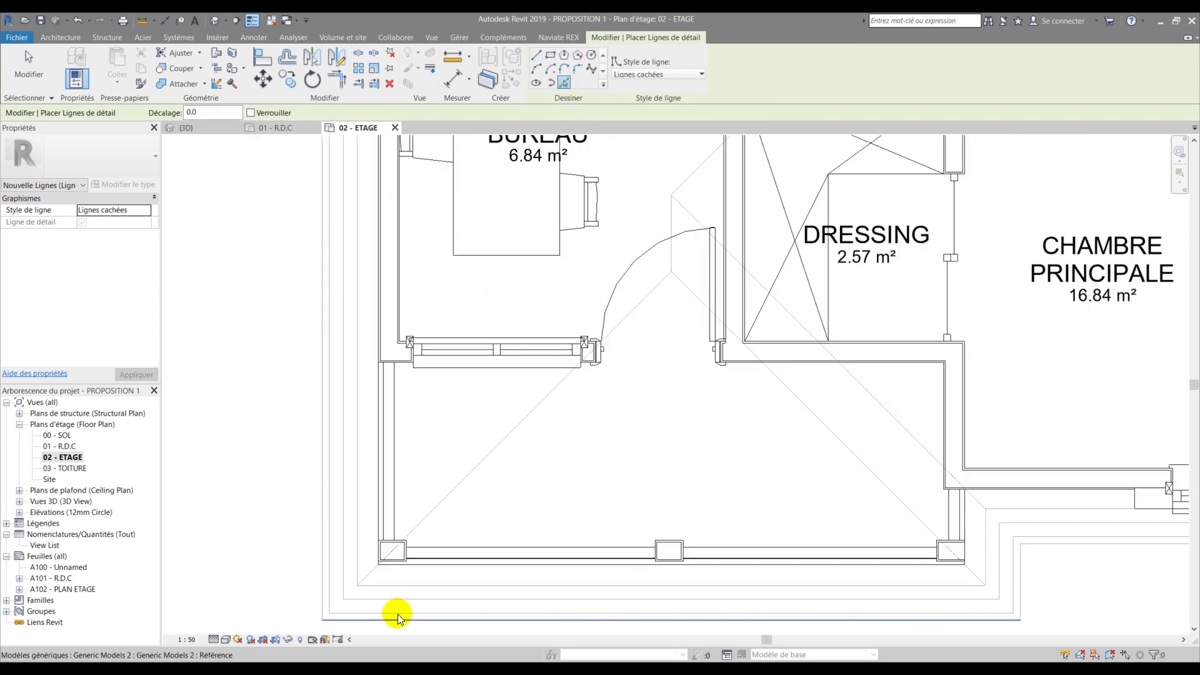
scroll(397, 606, up, 1)
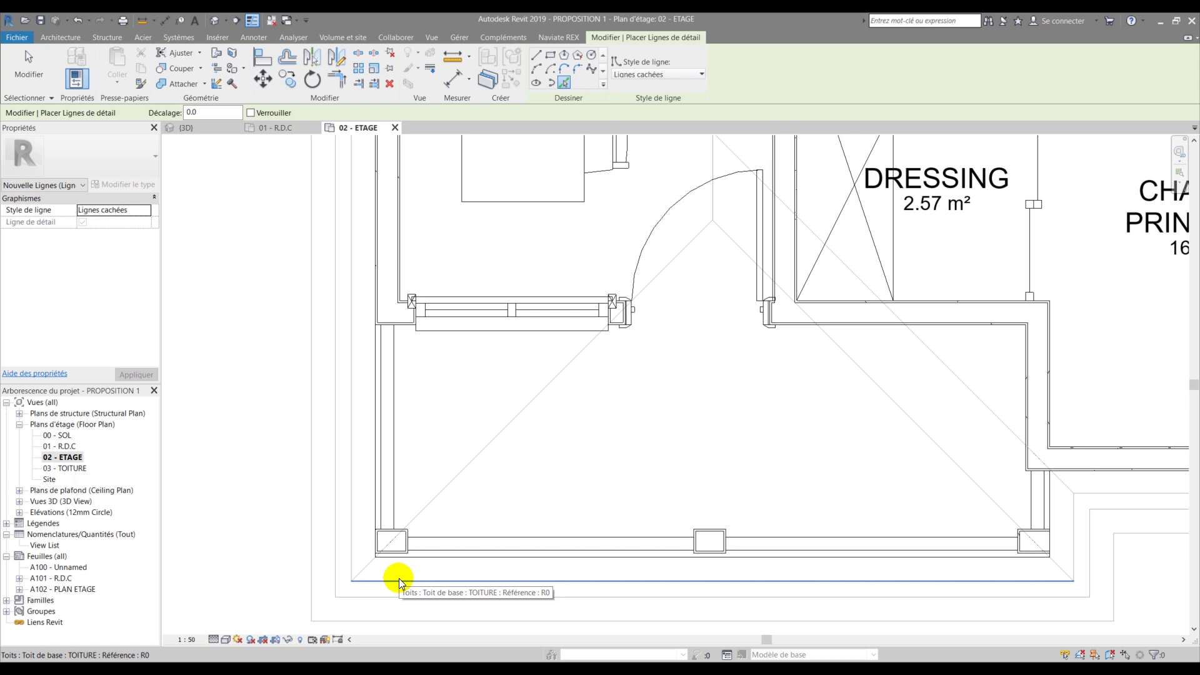
click(398, 583)
- Trace the roof edges beside the balcony and along the two outer sides of CHAMBRE PRINCIPALE with Lignes cachées detail lines
scroll(397, 570, down, 2)
scroll(789, 568, up, 1)
scroll(789, 568, up, 1)
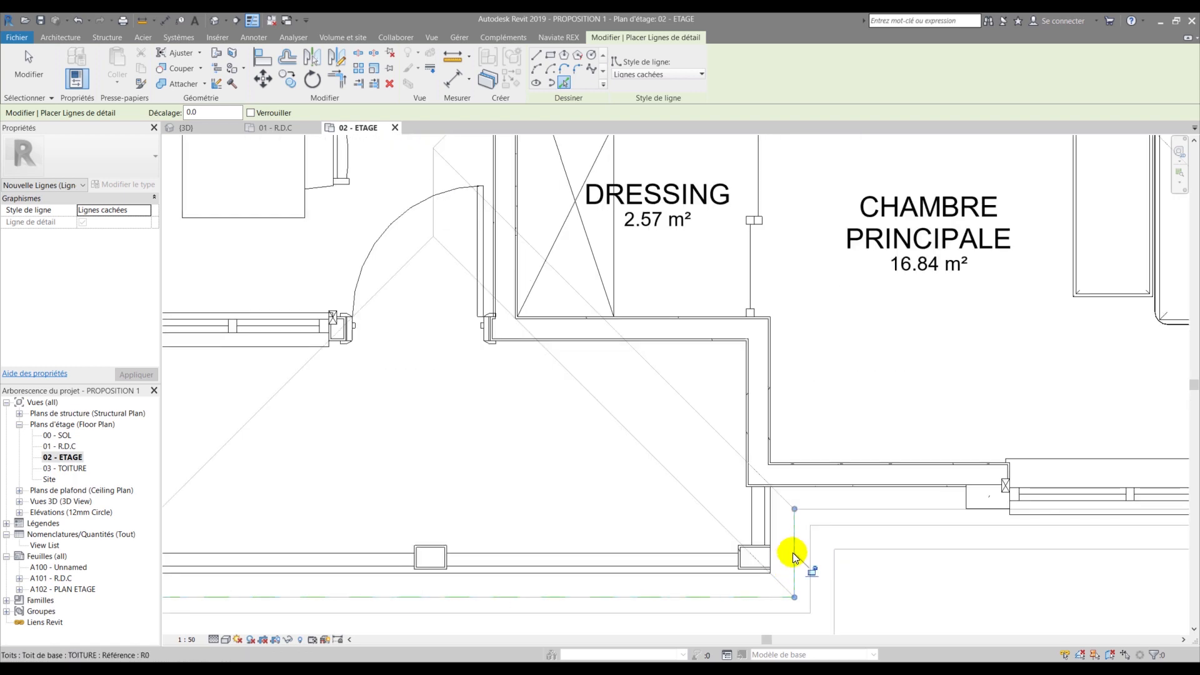
click(838, 511)
scroll(635, 500, down, 3)
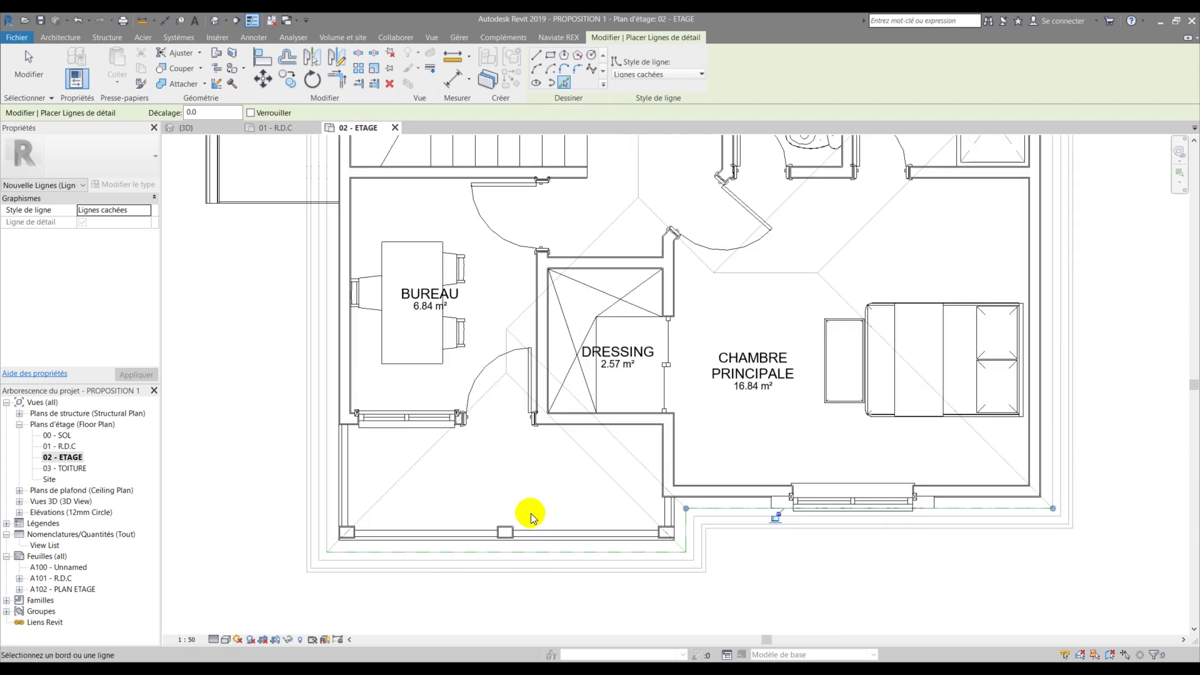
scroll(965, 428, up, 2)
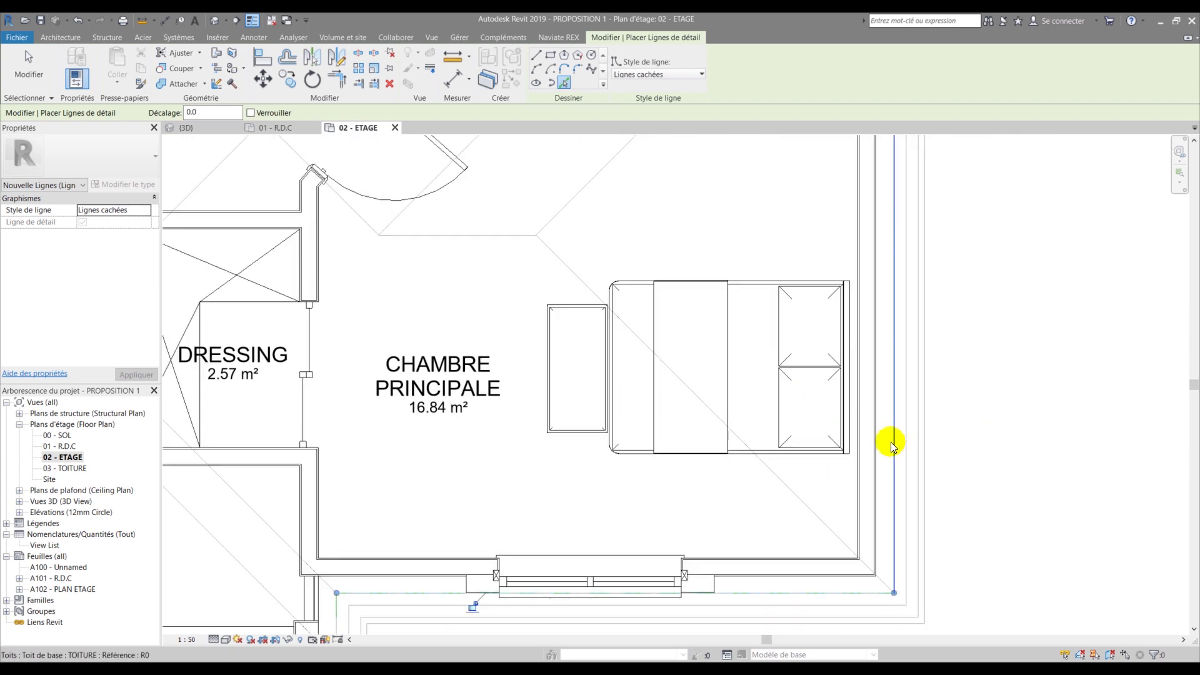
scroll(806, 538, down, 3)
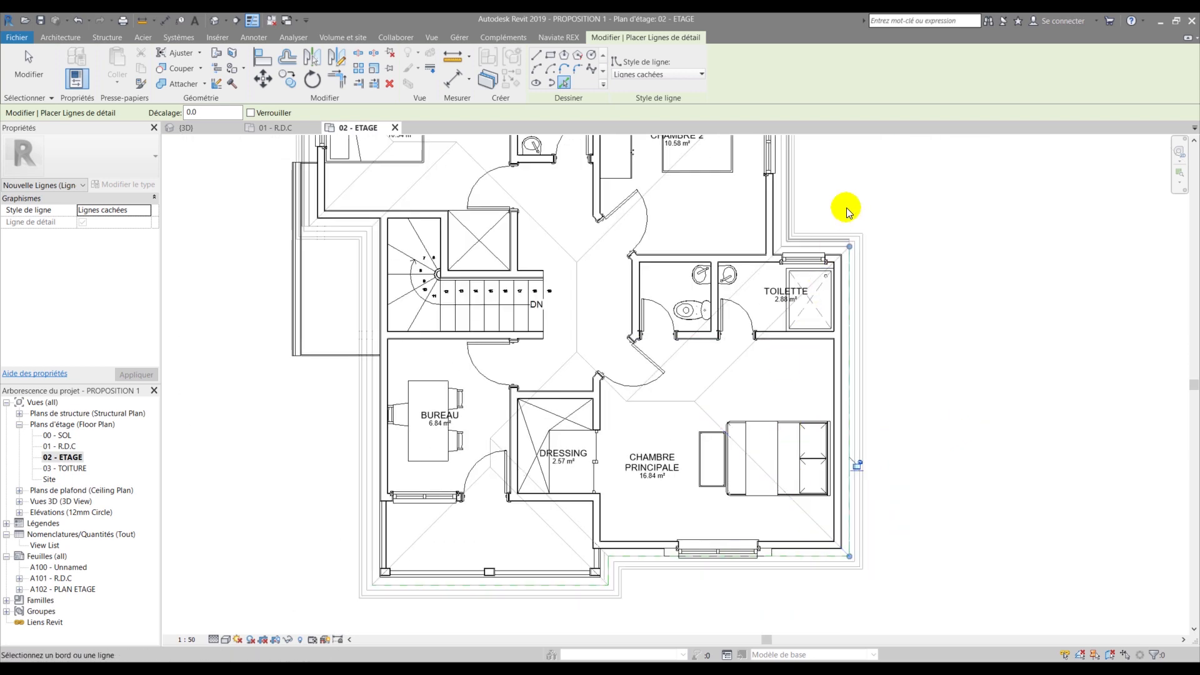
- Trace the roof edges outside TOILETTE and CHAMBRE 2, including the upper edge of the plan, with Lignes cachées detail lines
scroll(788, 261, up, 3)
scroll(789, 262, up, 1)
click(769, 280)
scroll(675, 395, down, 2)
scroll(674, 395, down, 2)
scroll(777, 383, up, 1)
scroll(743, 257, up, 3)
scroll(750, 251, up, 3)
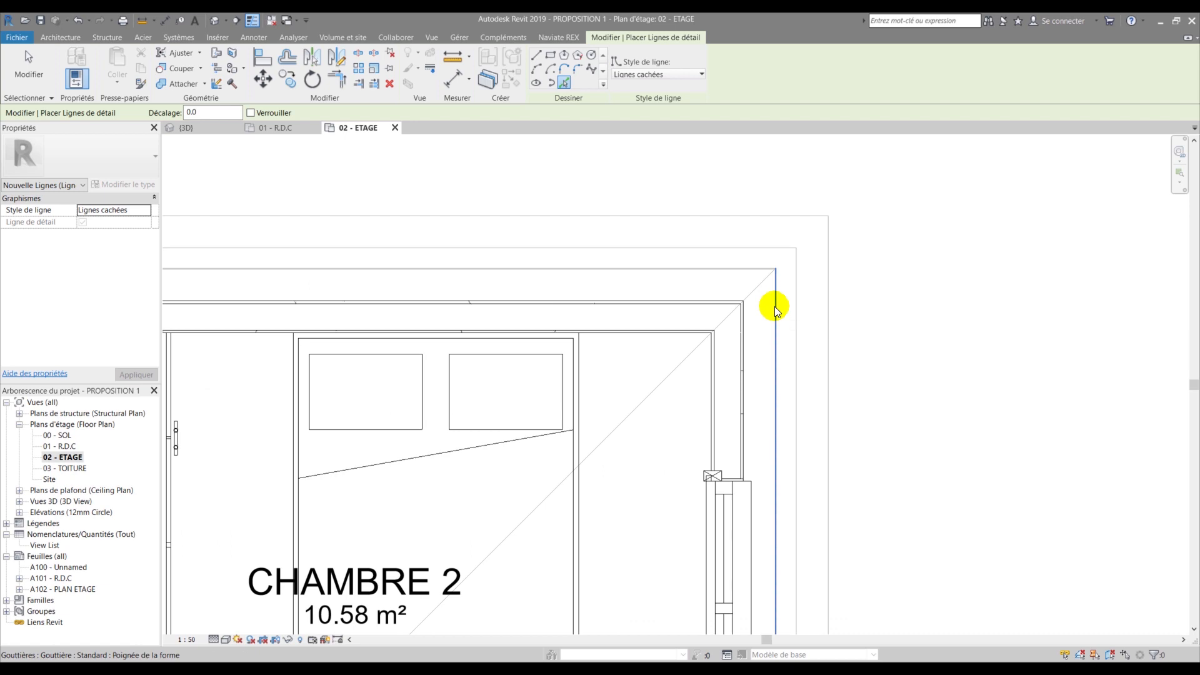
click(670, 277)
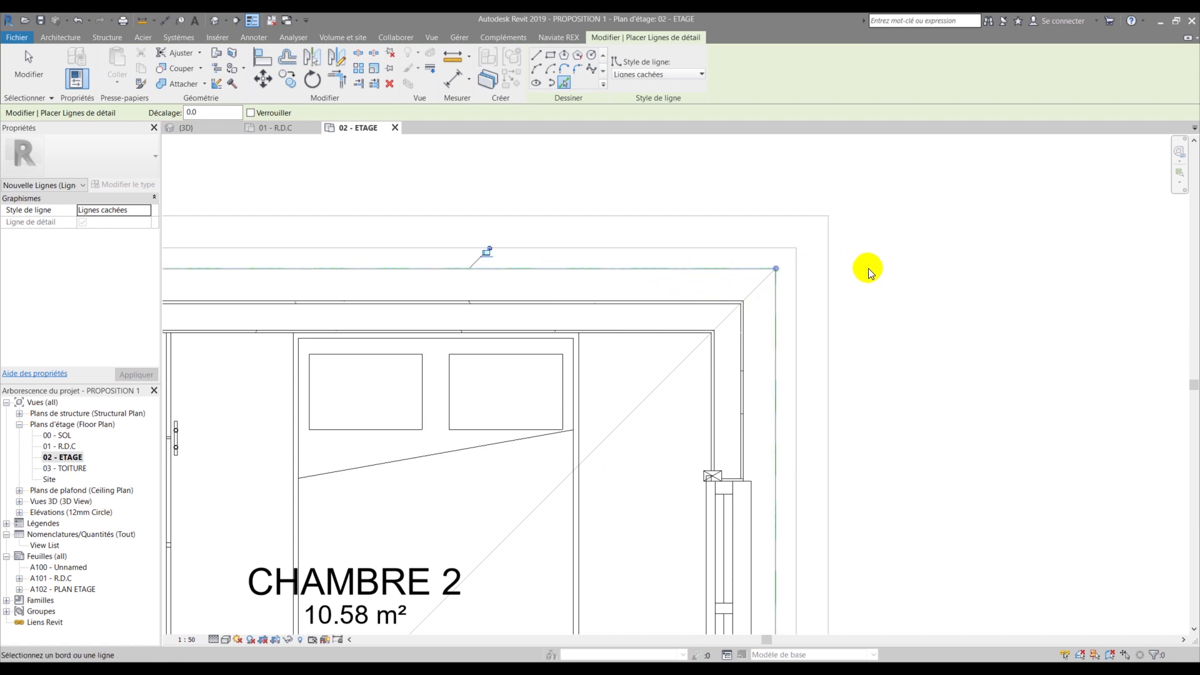
- Trace the roof edges outside CHAMBRE 1, the stairs and BUREAU with detail lines to complete the roof outline
scroll(867, 266, down, 5)
scroll(353, 343, up, 3)
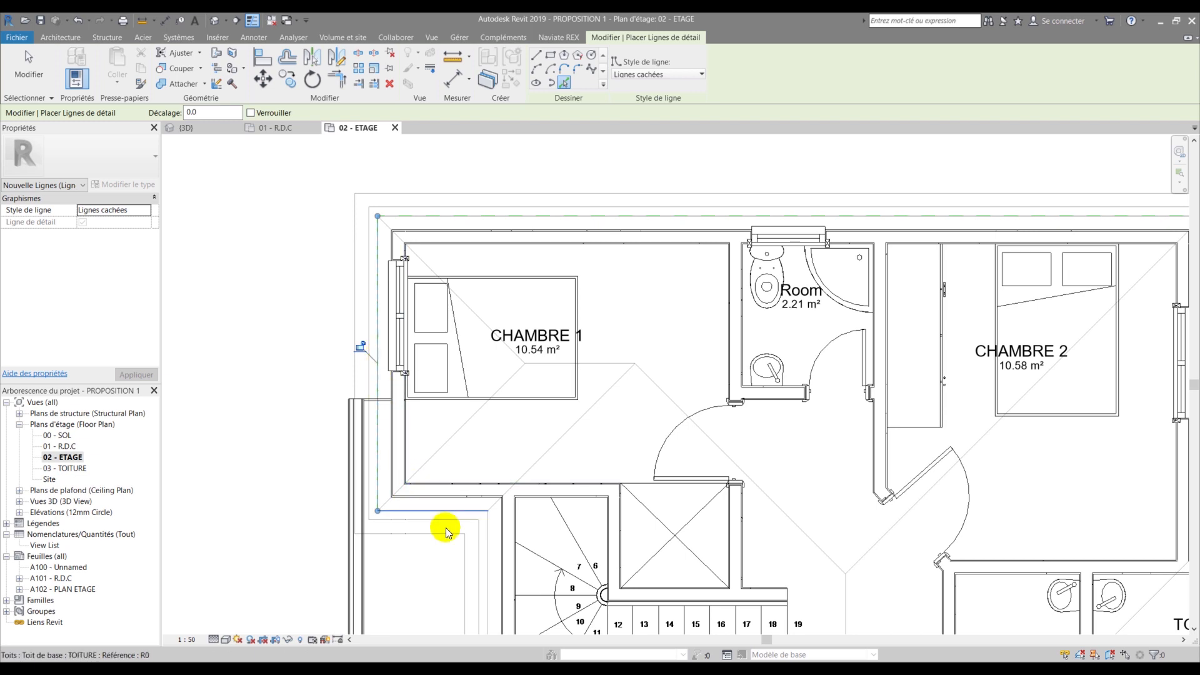
scroll(442, 517, up, 4)
click(442, 473)
scroll(549, 507, down, 6)
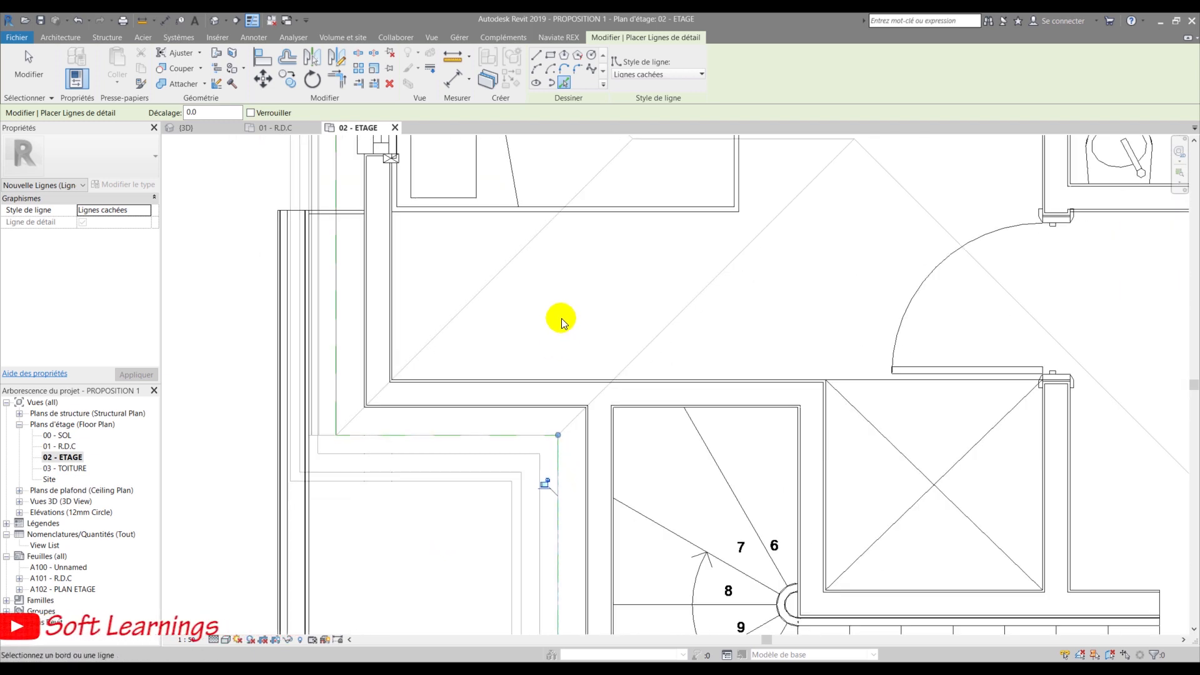
- Trace the roof's hip, valley and ridge lines across the floor plan with Lignes cachées detail lines
scroll(550, 357, down, 2)
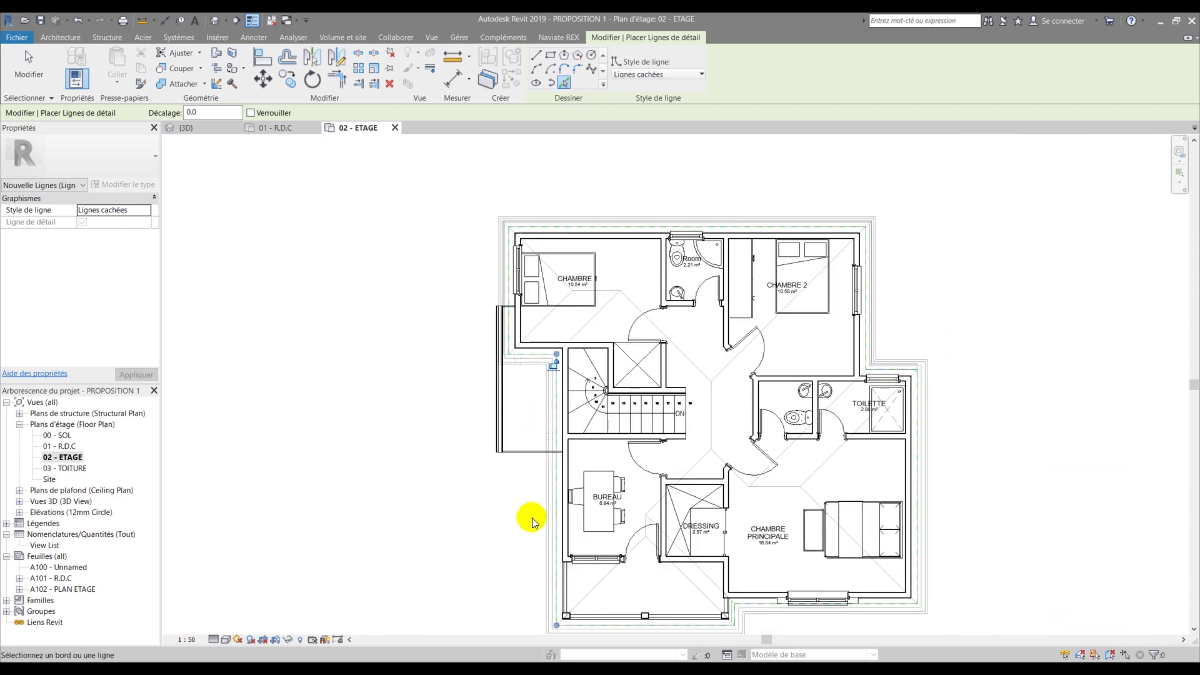
scroll(619, 609, up, 4)
middle_drag(581, 537, 525, 475)
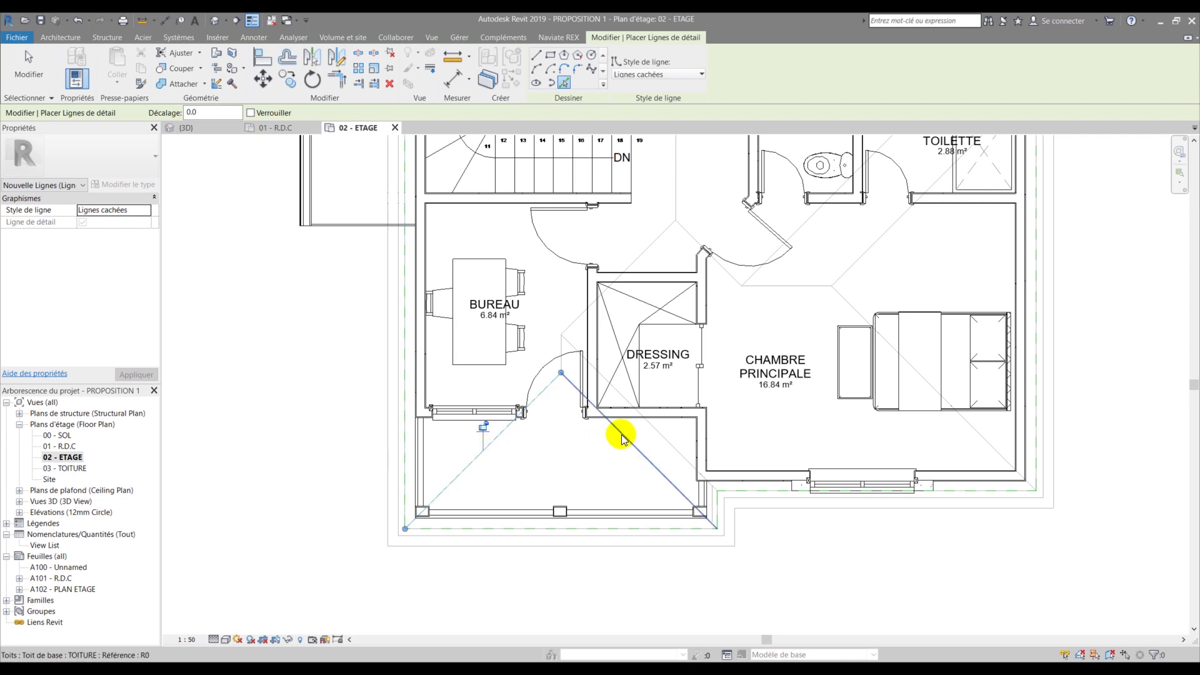
scroll(573, 336, up, 2)
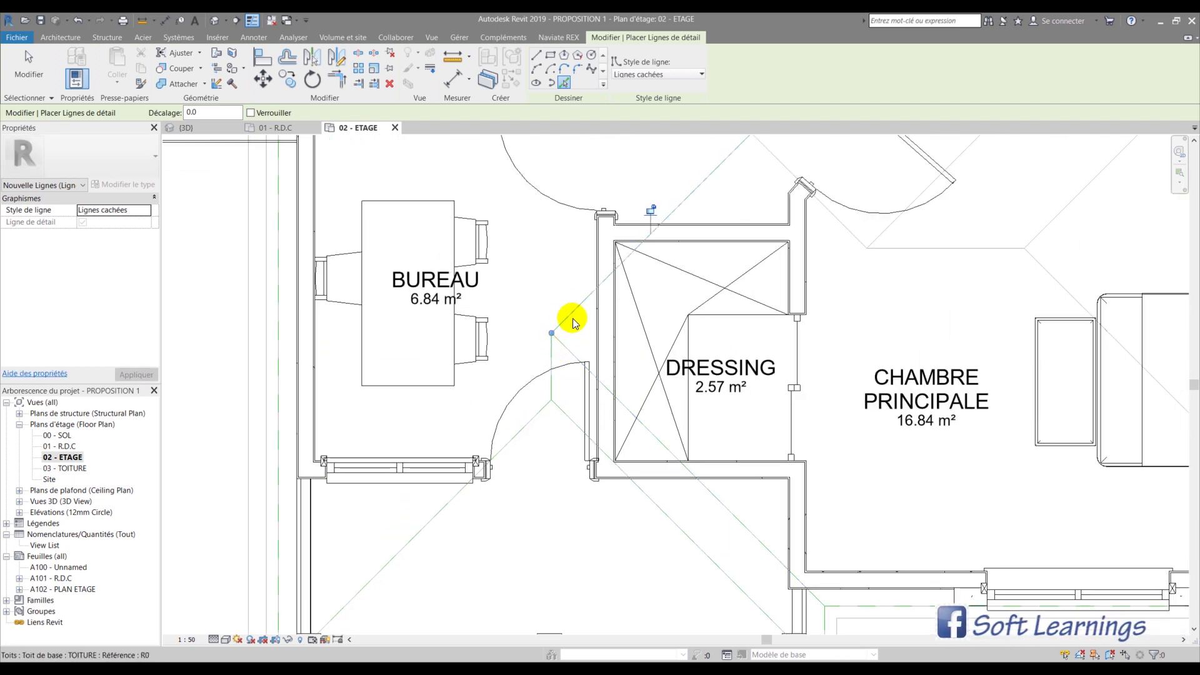
scroll(696, 330, down, 3)
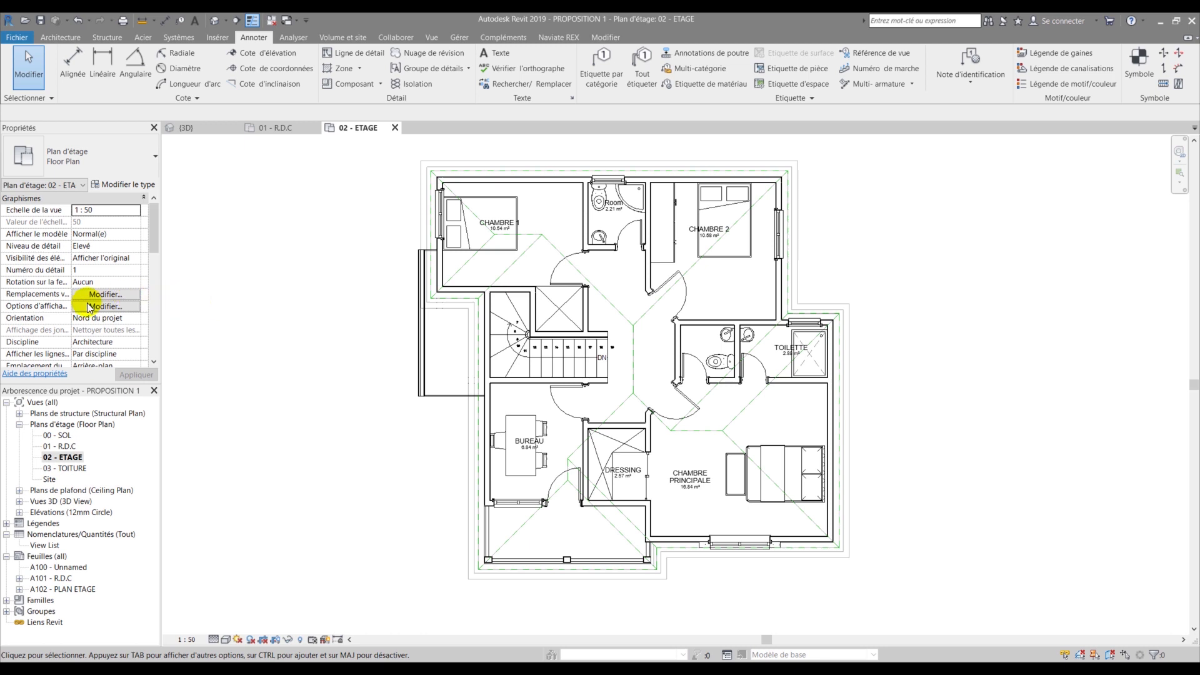
- Set the base level of the 02 - ETAGE view's underlay to Aucun(e), leaving only the traced roof lines over the plan
scroll(90, 306, down, 4)
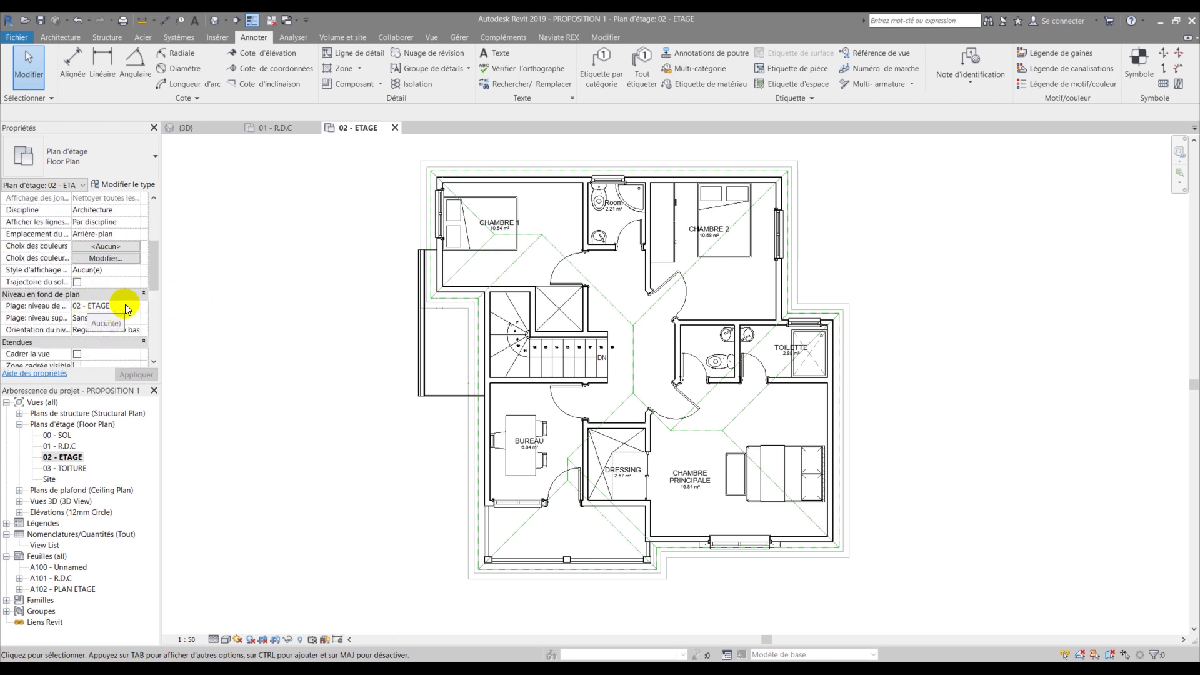
click(125, 306)
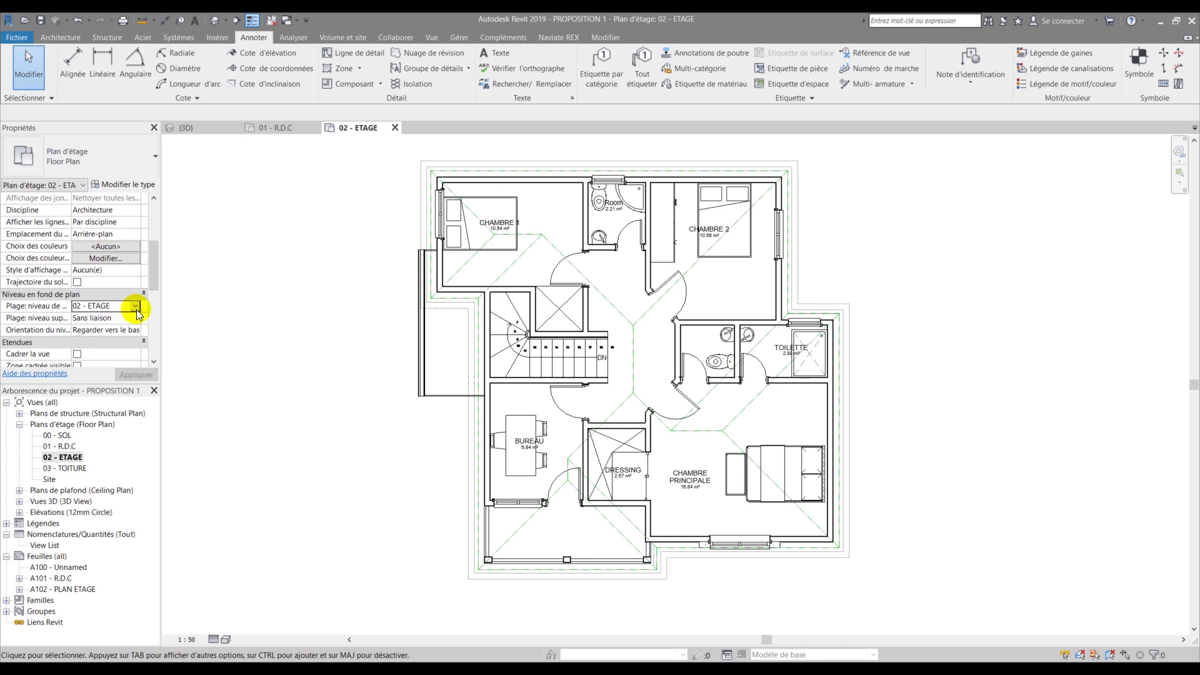
click(85, 318)
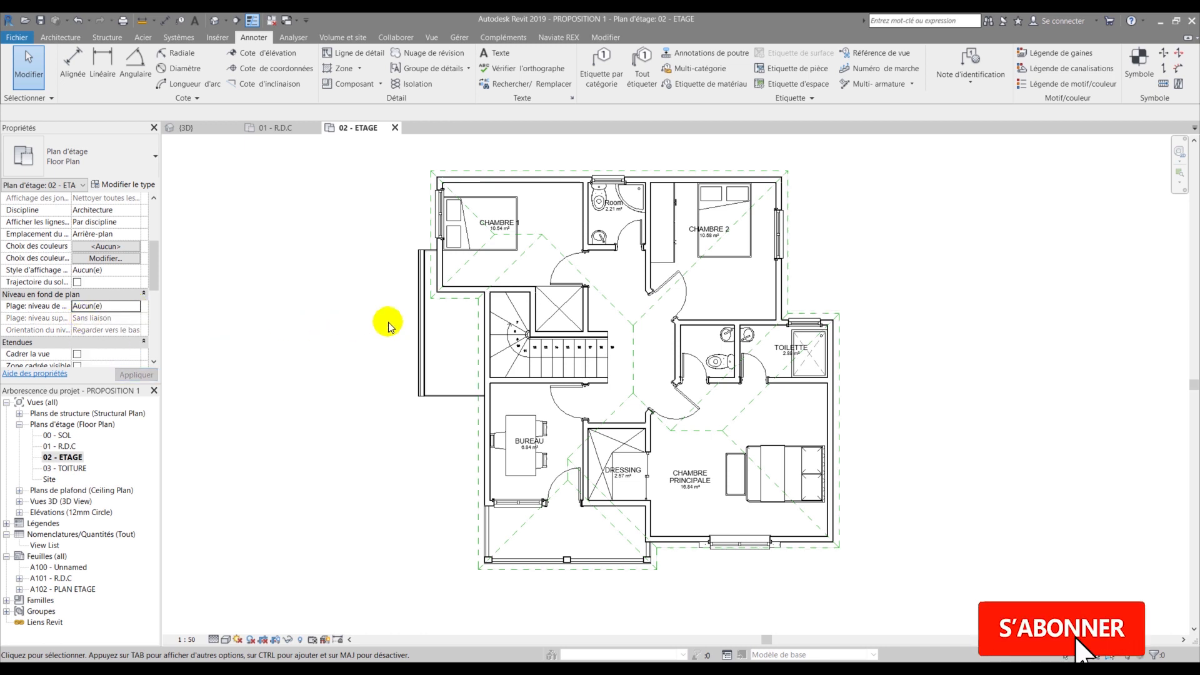
scroll(485, 167, up, 3)
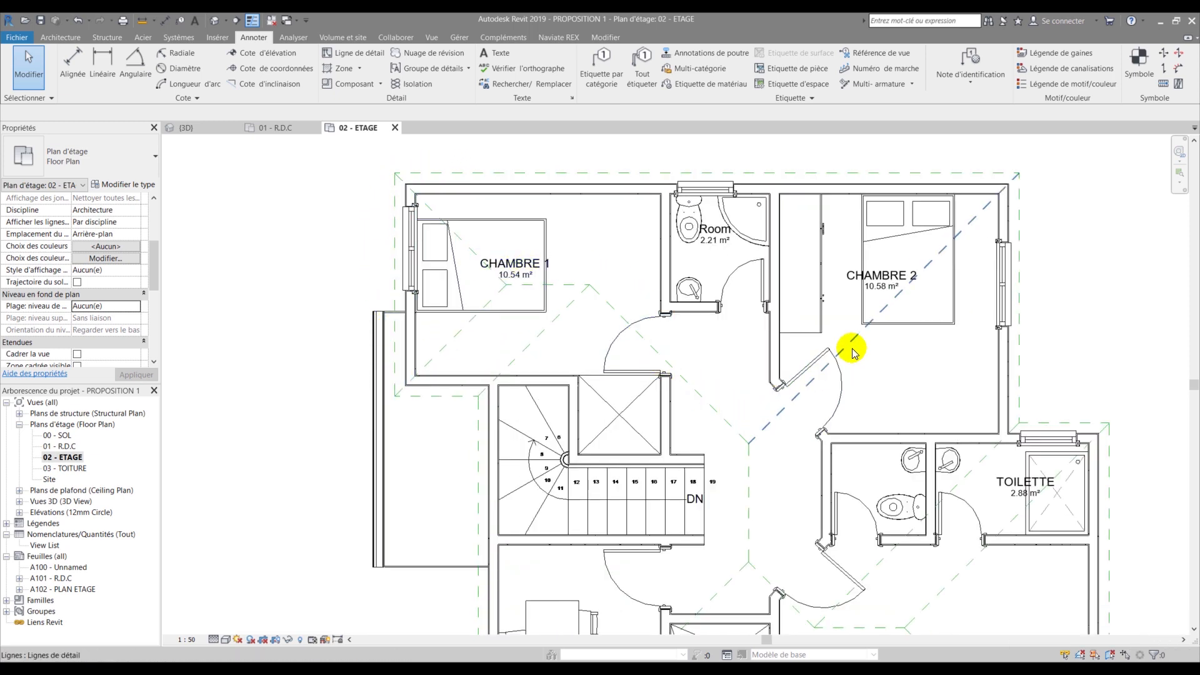
middle_drag(913, 389, 801, 324)
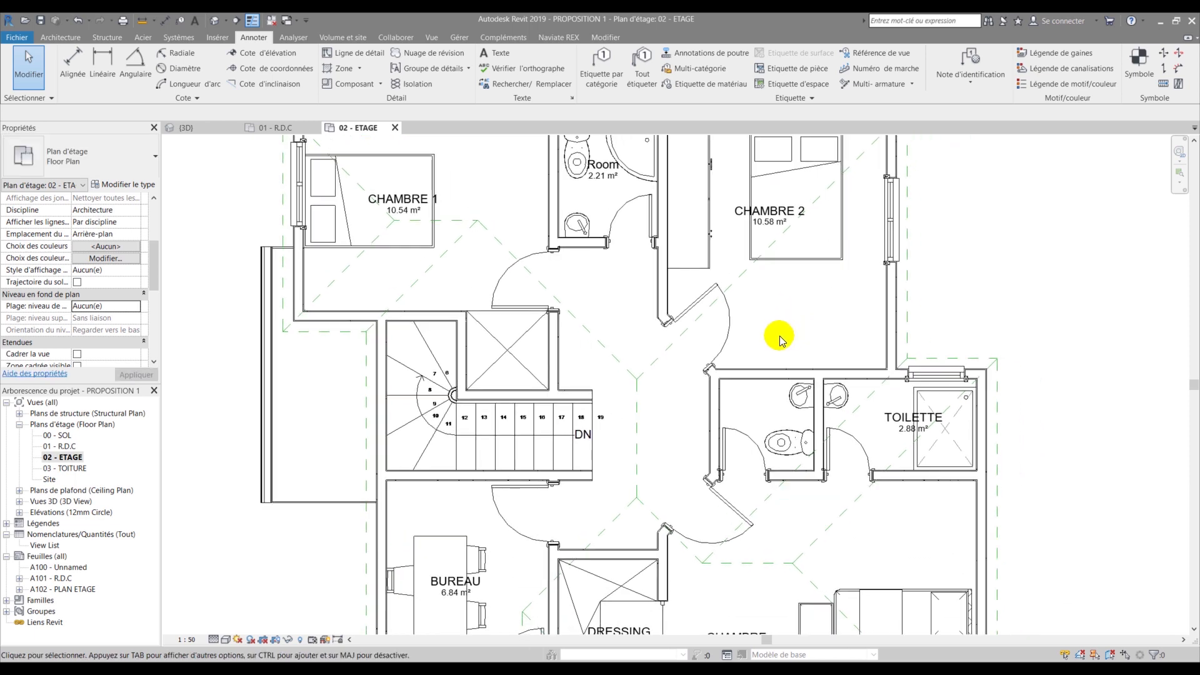
scroll(775, 341, down, 3)
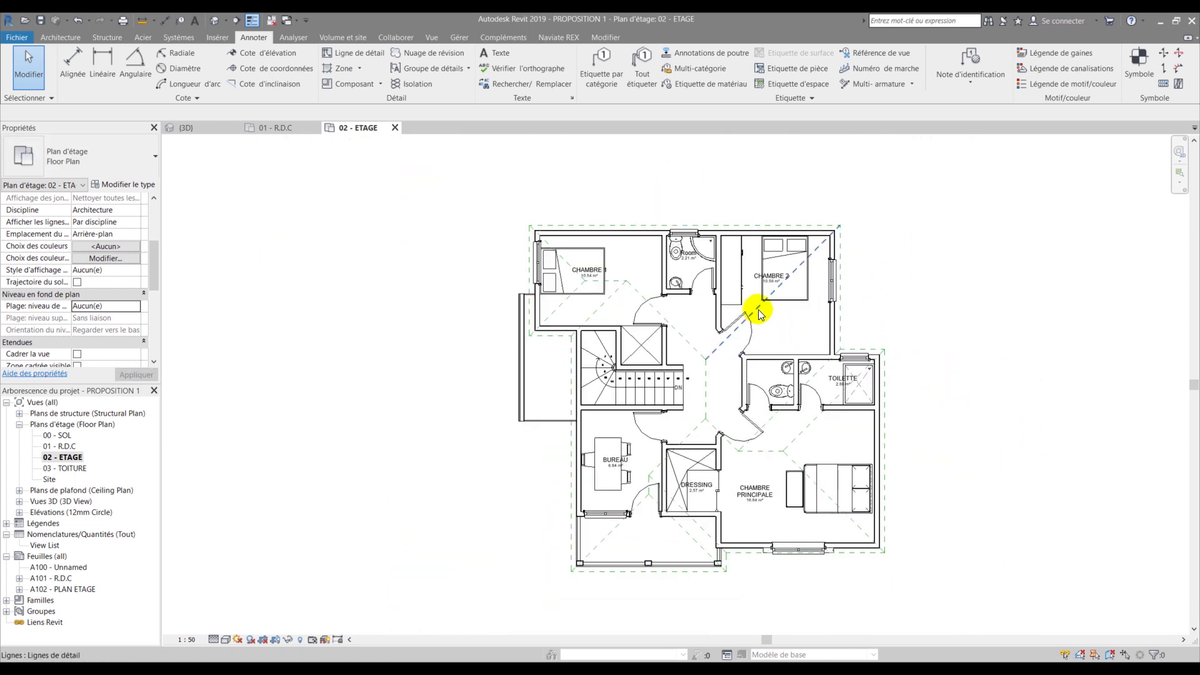
- Try to move the diagonal roof line that crosses CHAMBRE 2 away from its traced position
click(761, 314)
scroll(703, 343, up, 3)
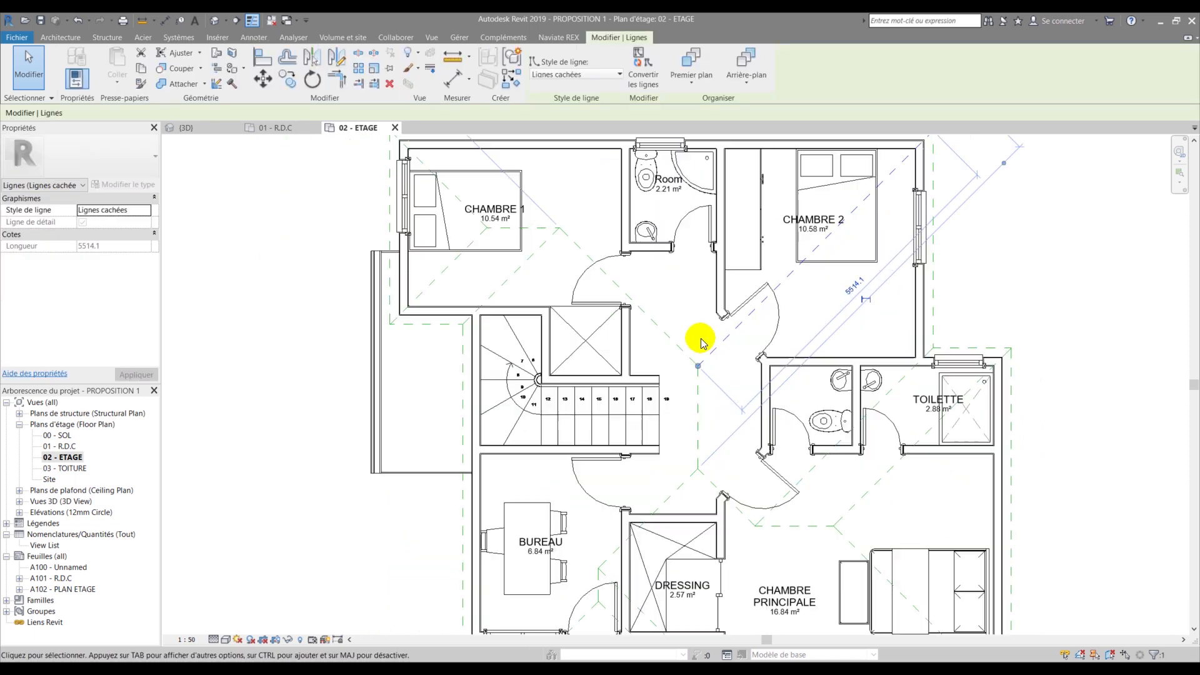
click(693, 316)
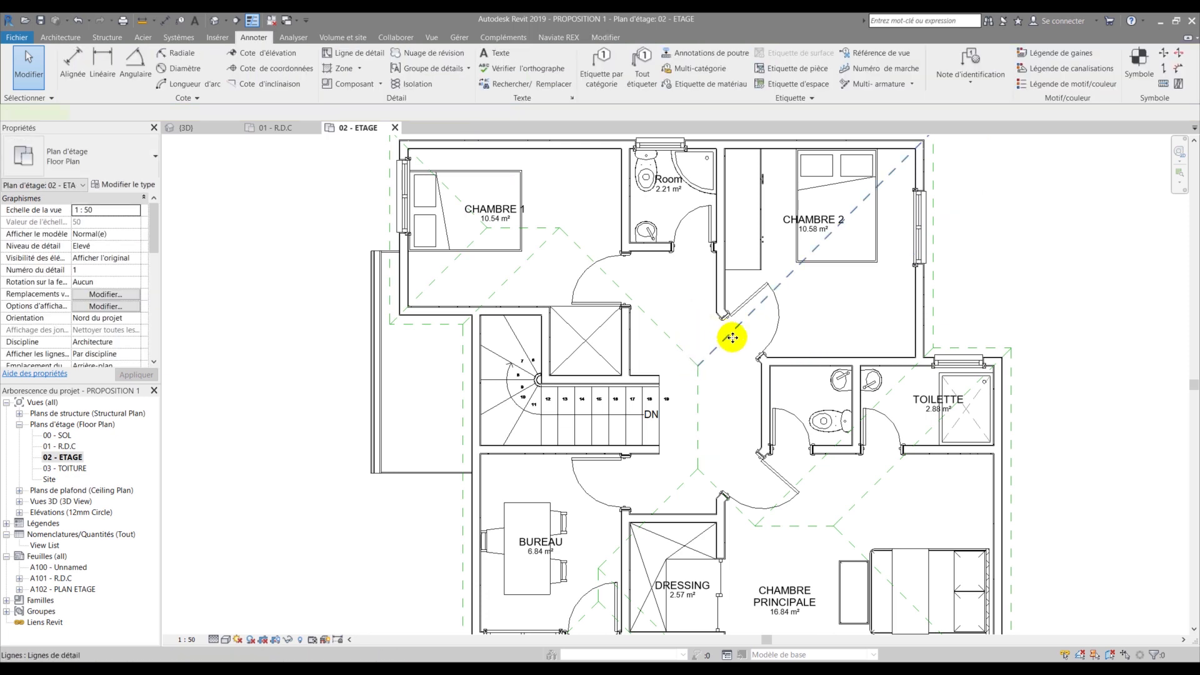
click(735, 331)
drag(734, 332, 691, 323)
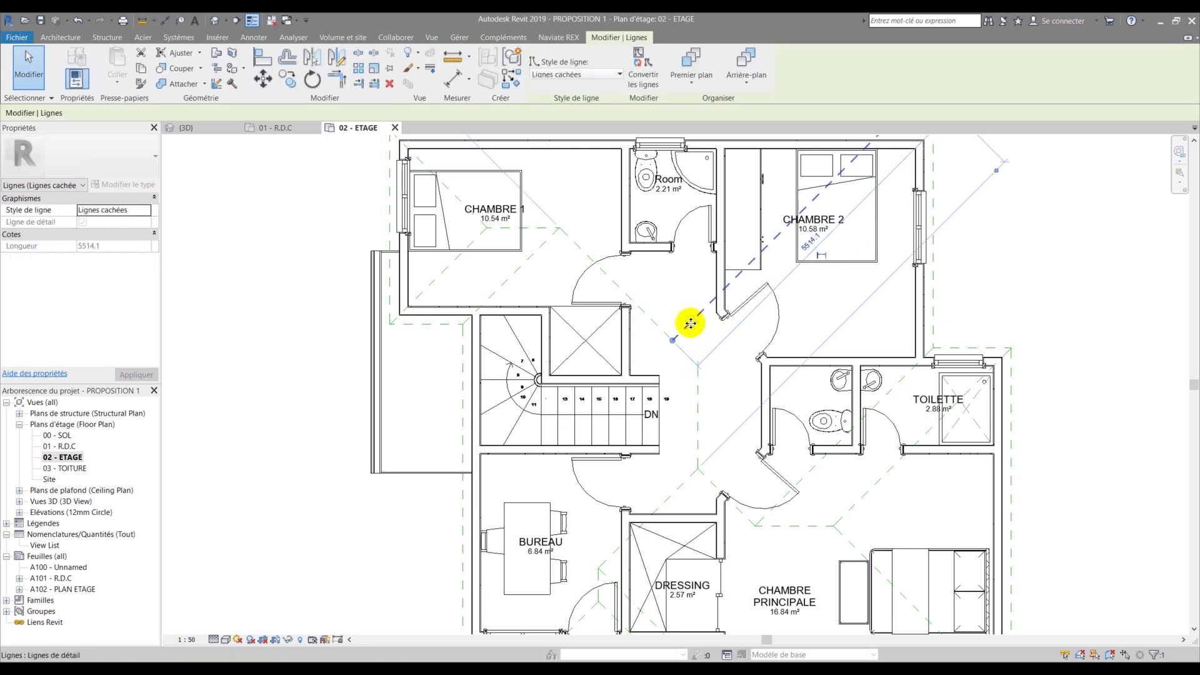
click(680, 380)
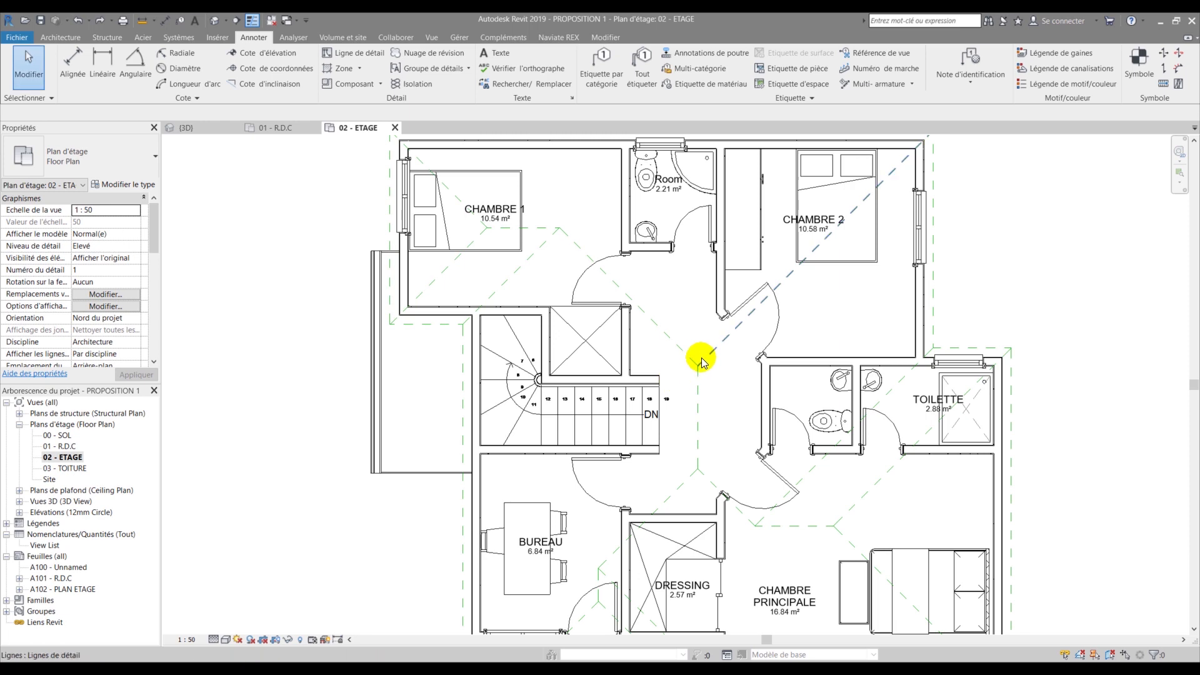
- Select the whole floor plan, filter the selection to Lignes (Lignes cachées) only, and pin those roof lines in place
scroll(725, 372, down, 1)
scroll(725, 372, down, 2)
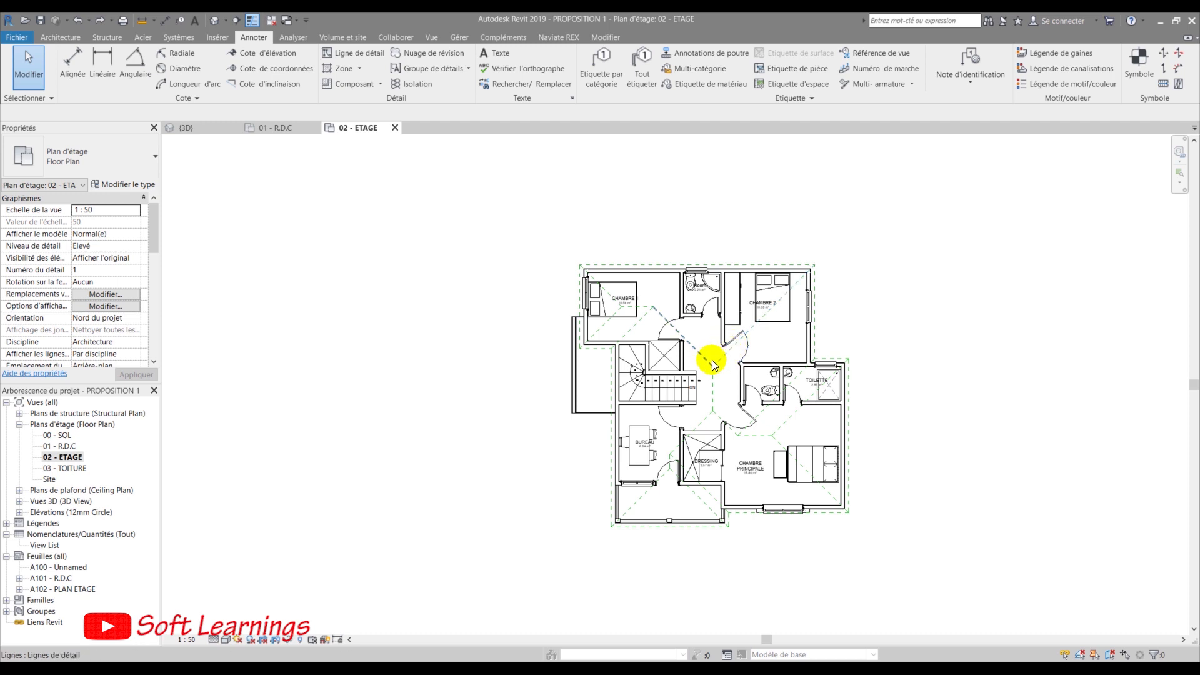
drag(544, 238, 913, 576)
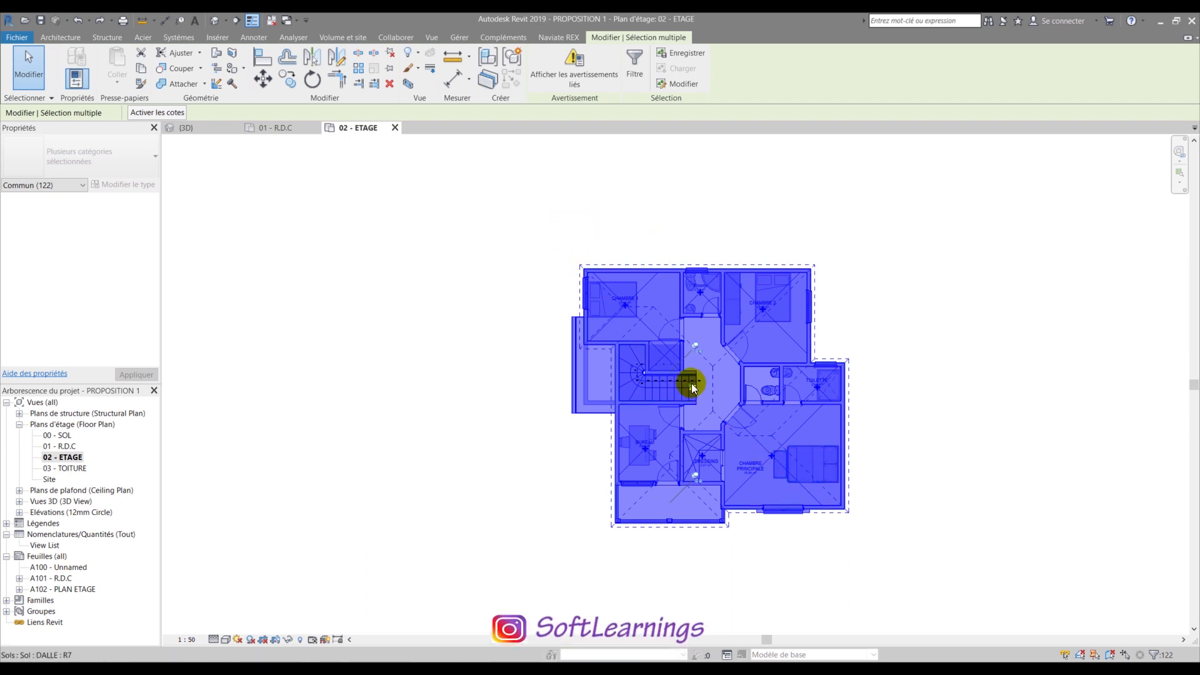
click(633, 60)
click(468, 188)
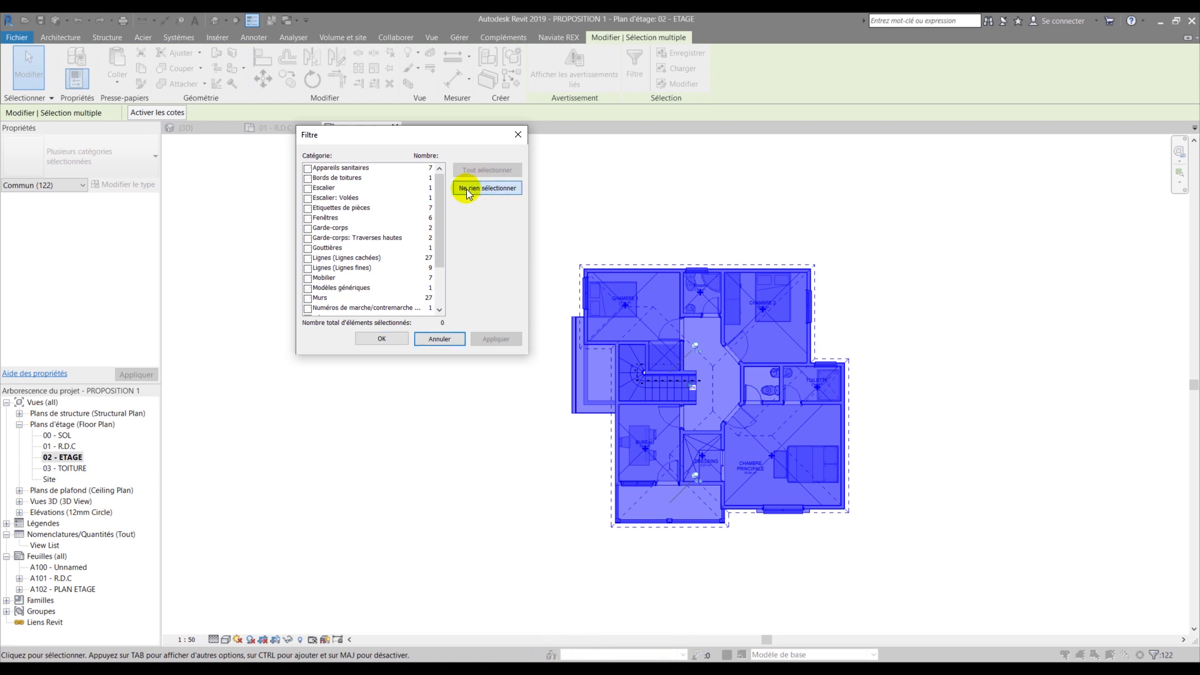
click(308, 258)
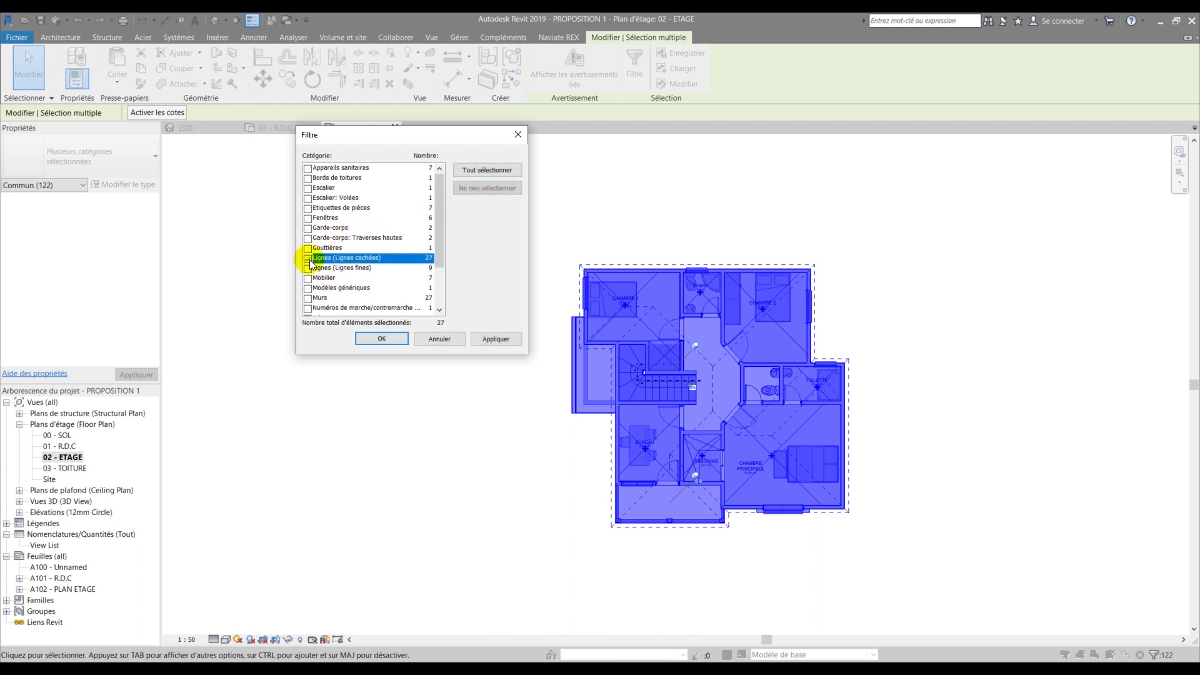
click(379, 338)
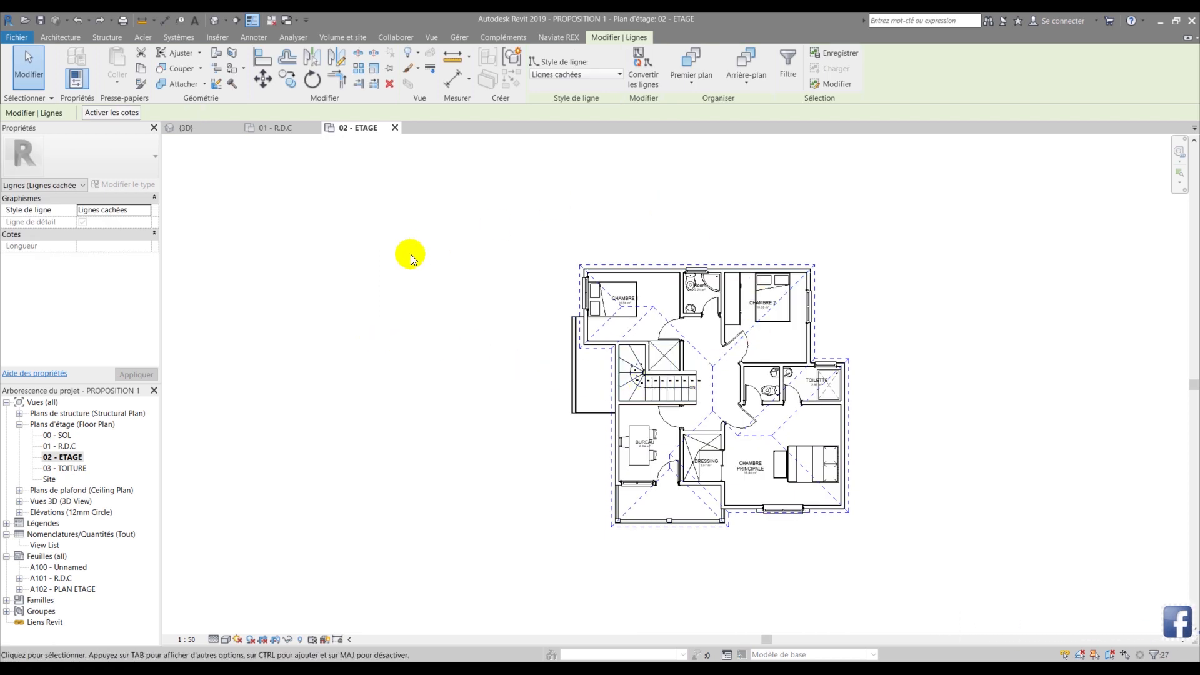
key(p)
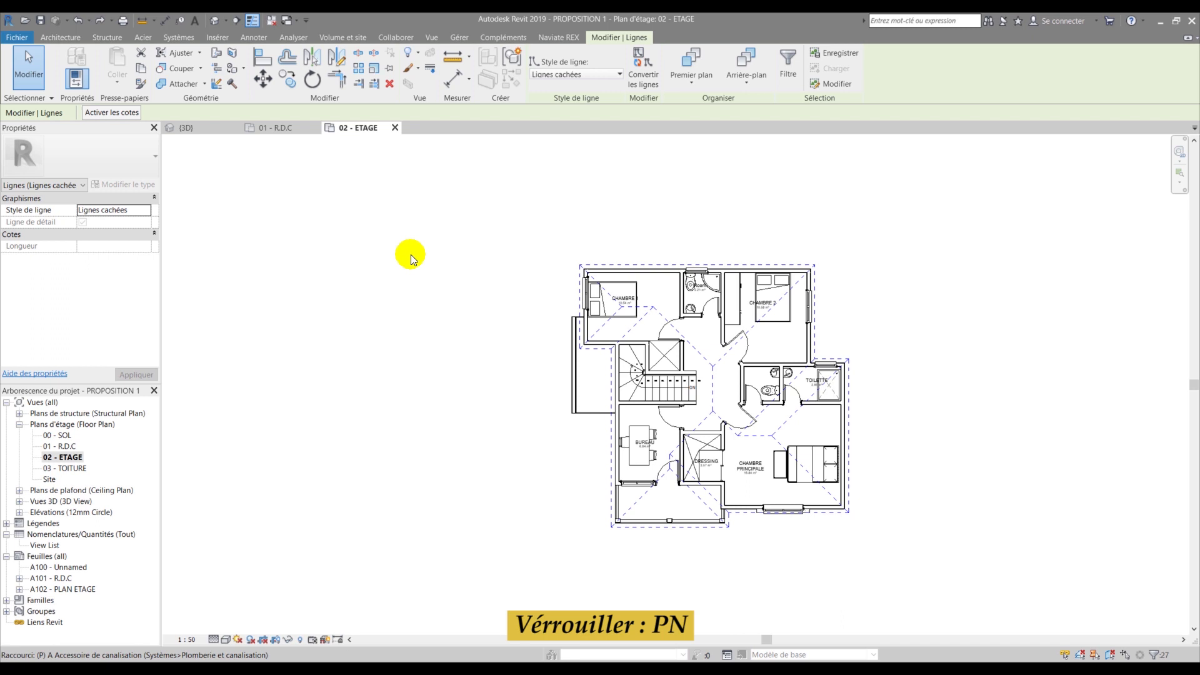
key(n)
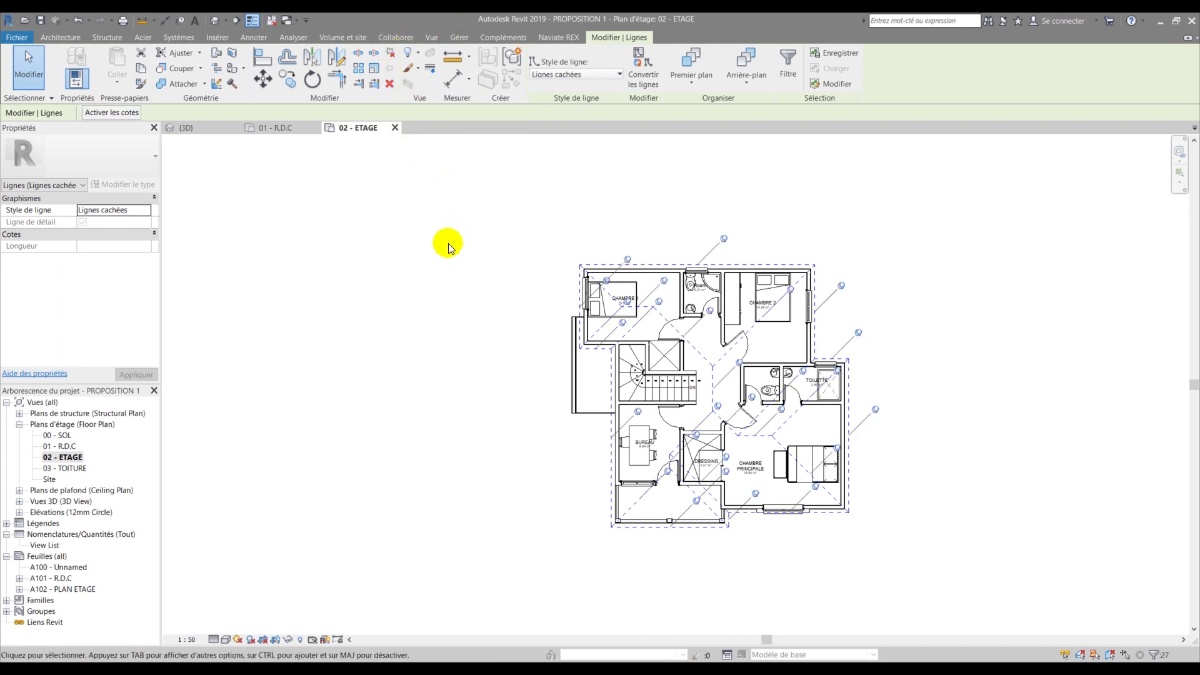
click(544, 279)
- Check the pin on the diagonal roof line running from CHAMBRE 1 to the central ridge
scroll(702, 340, up, 3)
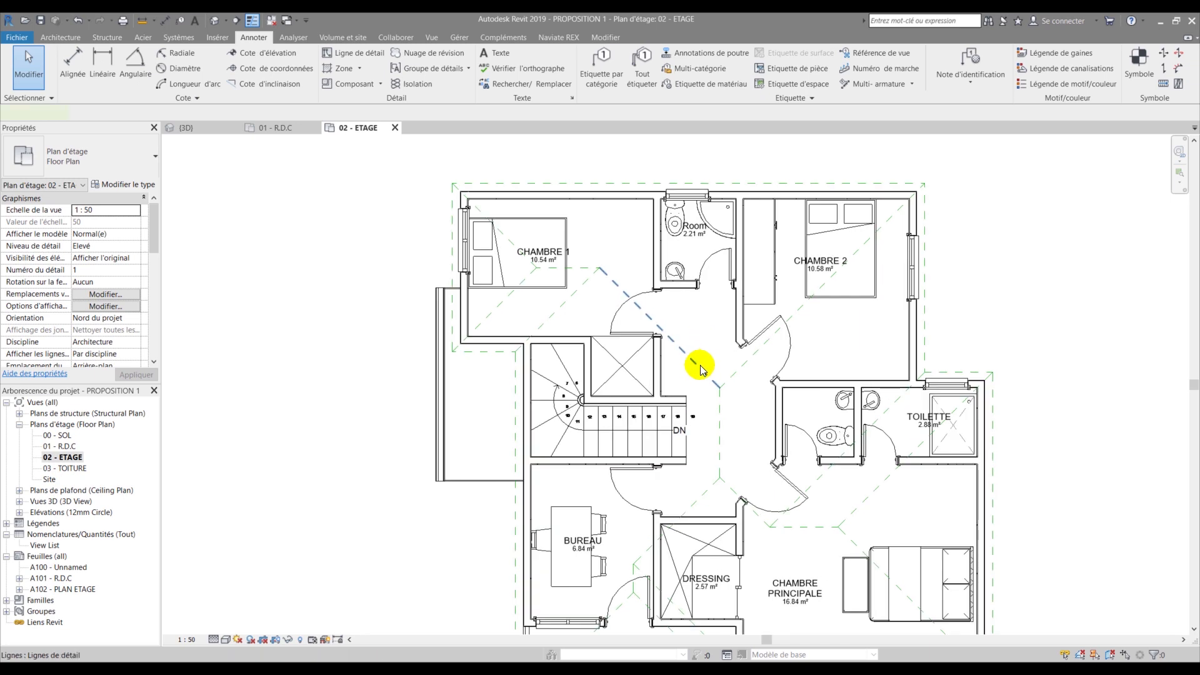
click(692, 364)
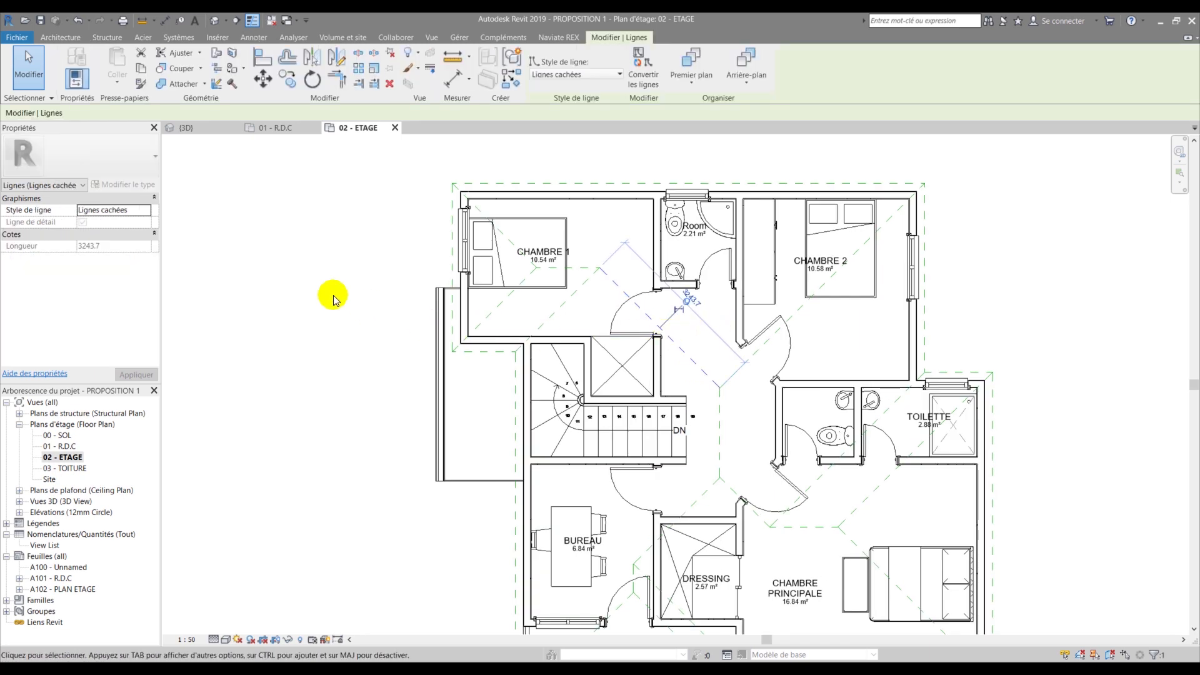
click(288, 278)
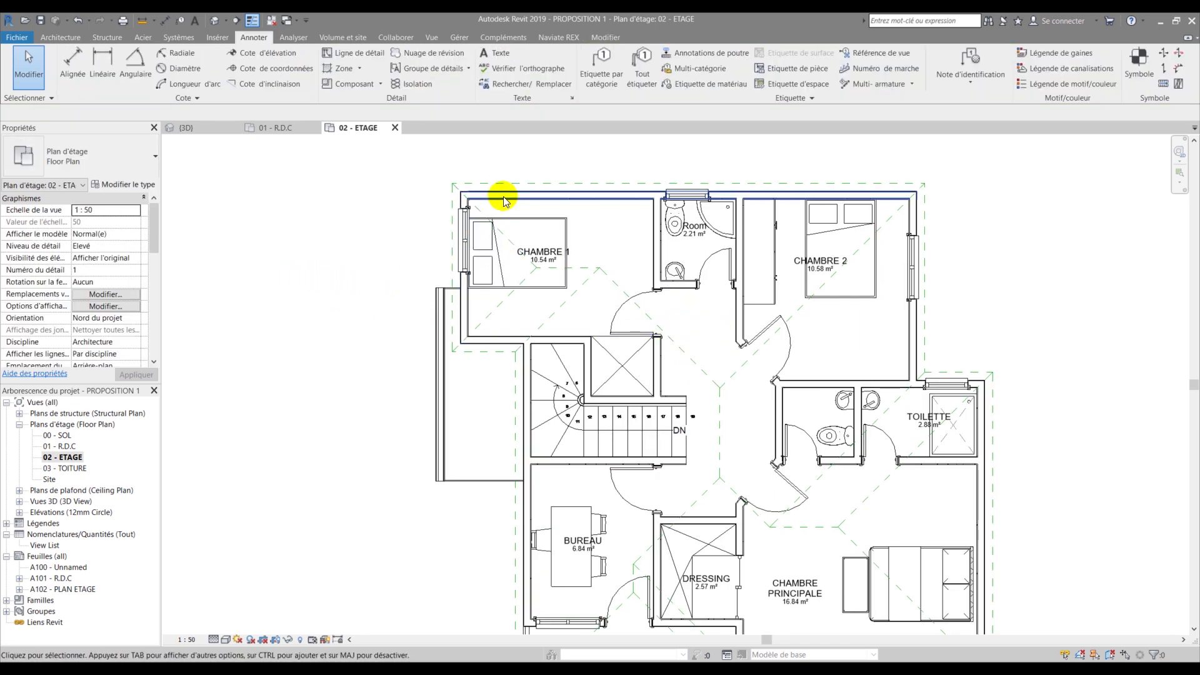
scroll(492, 209, down, 2)
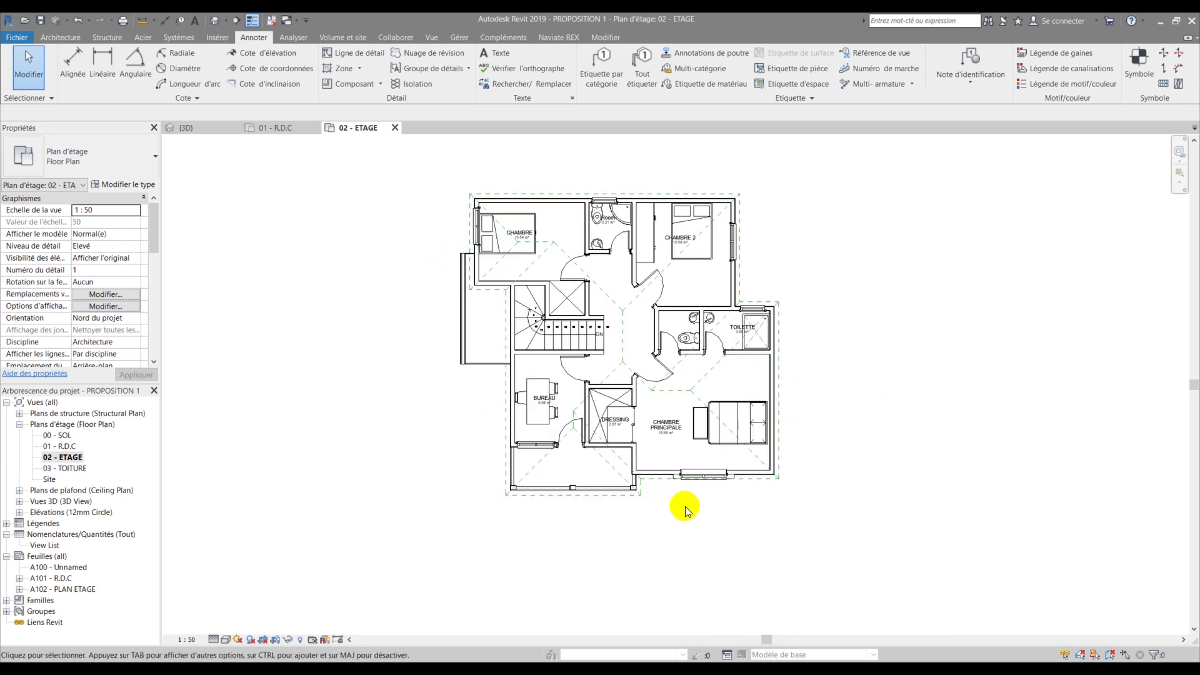